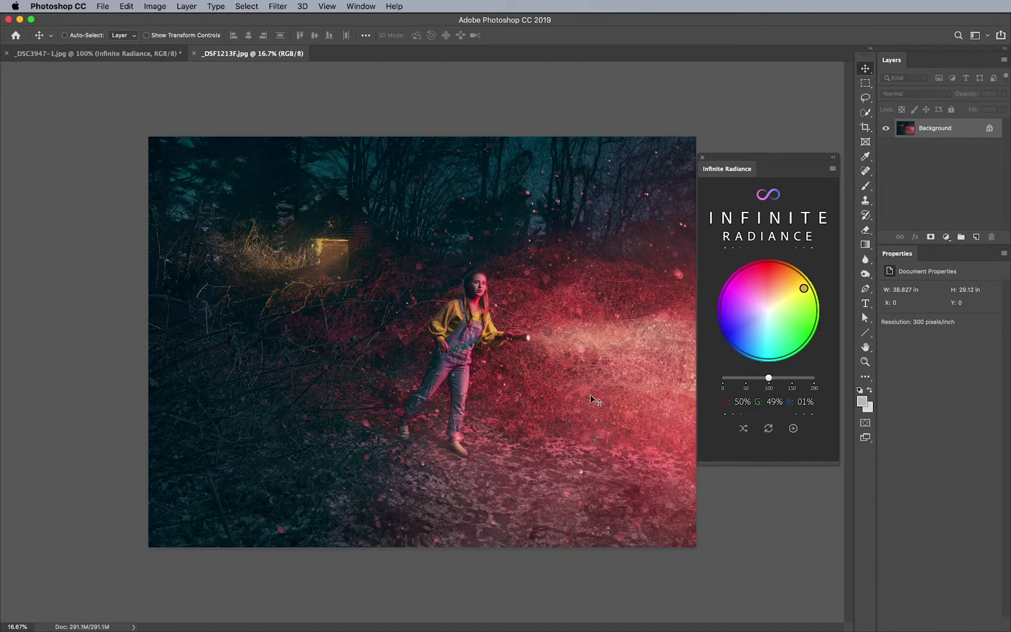
Reset the Infinite Radiance colour wheel to a neutral 33/33/33 R/G/B mix
left_click(769, 311)
Tint Infinite Radiance warm yellow (R +68, G +60, B -28) at strength 200, then hide it
left_click_drag(770, 315, 802, 297)
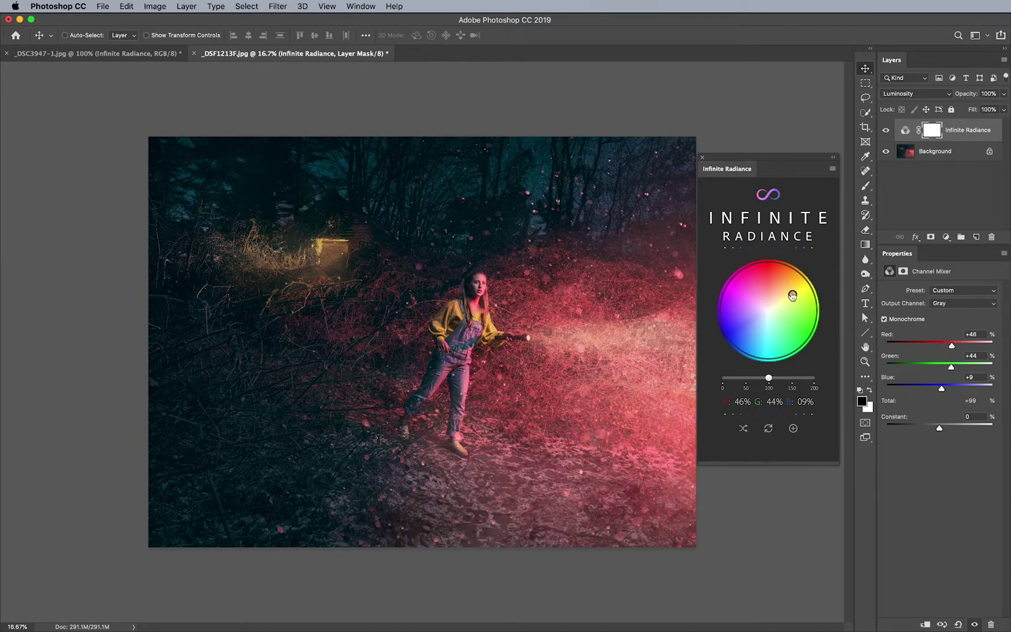
left_click_drag(795, 299, 812, 287)
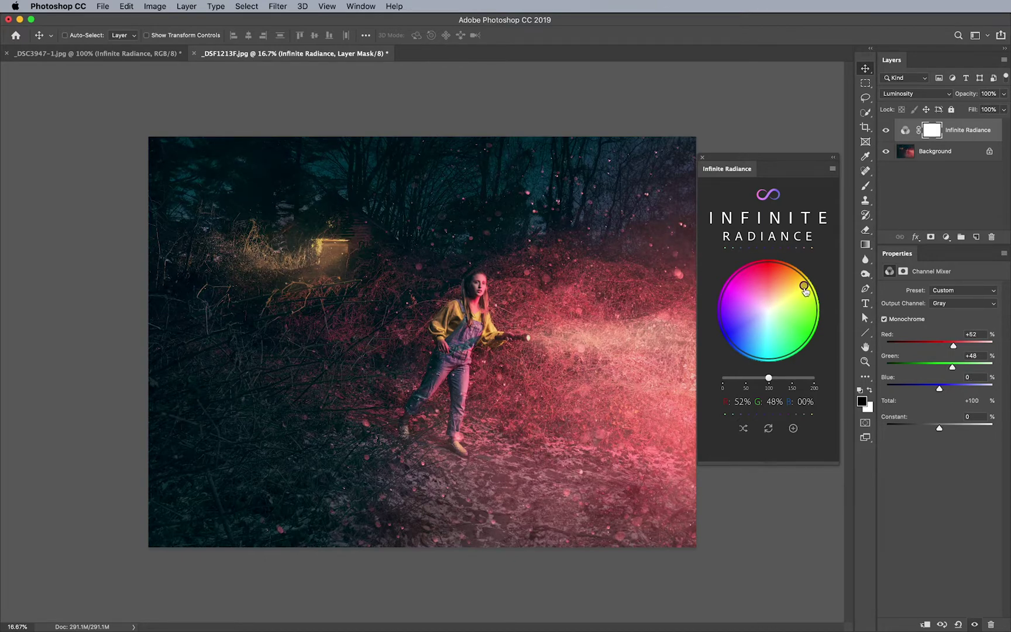
left_click(813, 379)
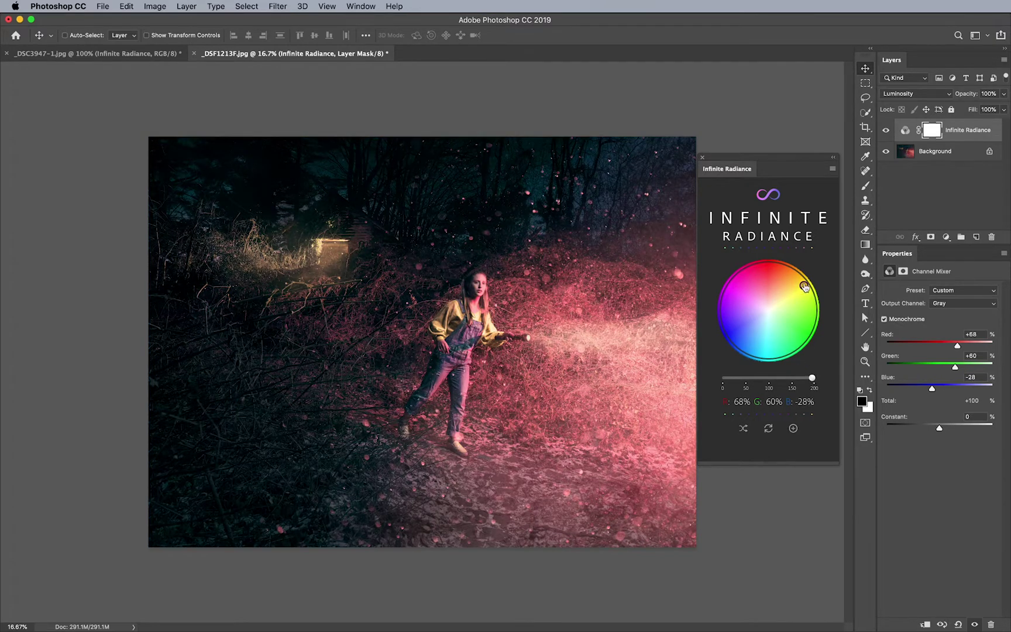
left_click_drag(806, 286, 805, 285)
left_click(886, 131)
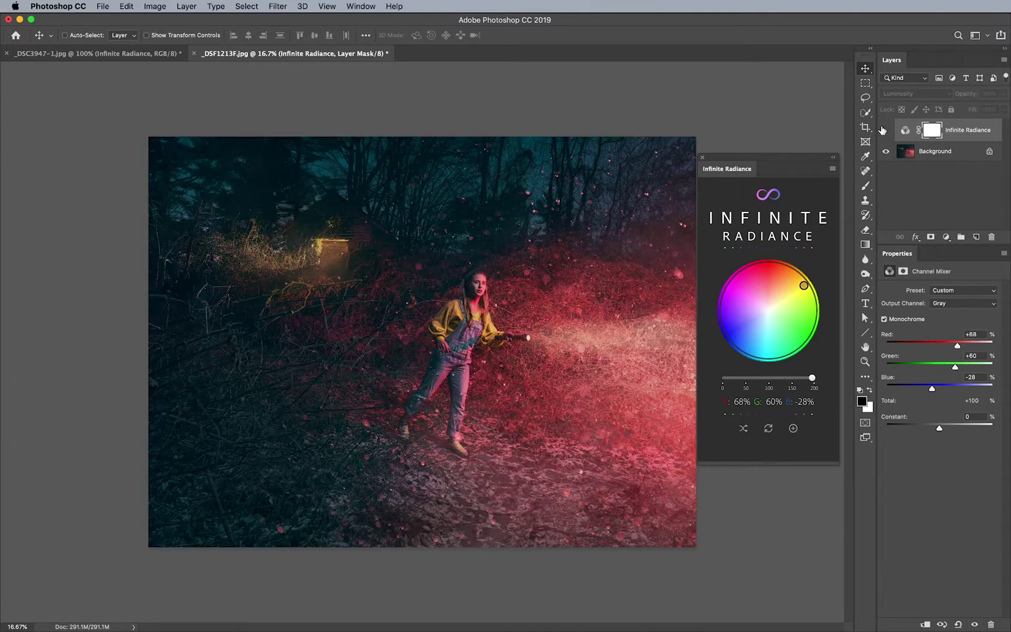
Toggle the Infinite Radiance layer on and off to compare, leaving it visible and selected
left_click(884, 131)
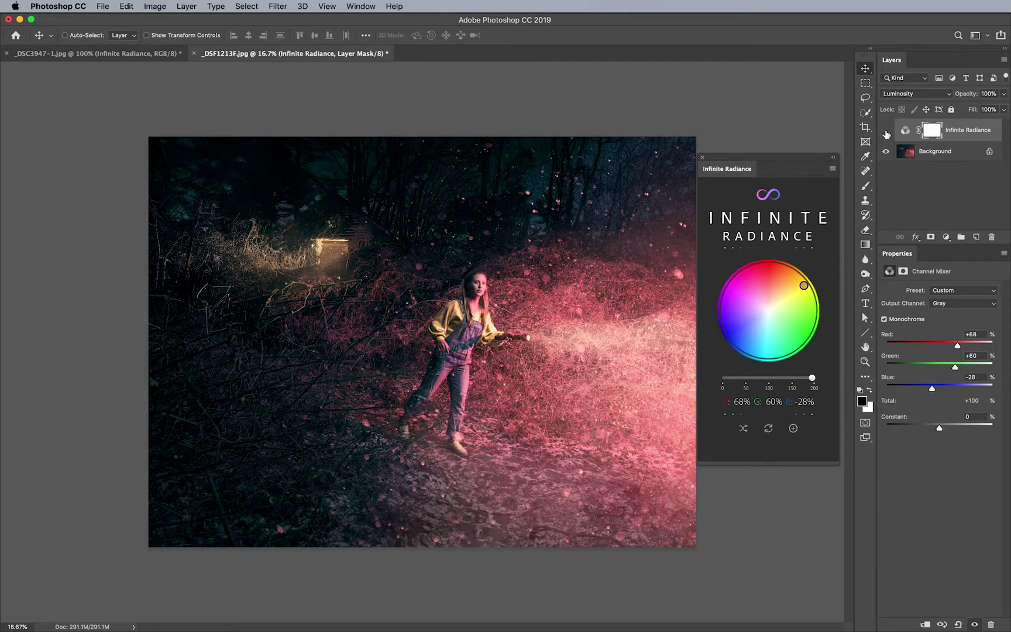
left_click(886, 131)
left_click(886, 131)
left_click(885, 131)
left_click(885, 131)
left_click(904, 130)
Add a trial Black & White adjustment, then hide and delete it and reselect Infinite Radiance
left_click(945, 237)
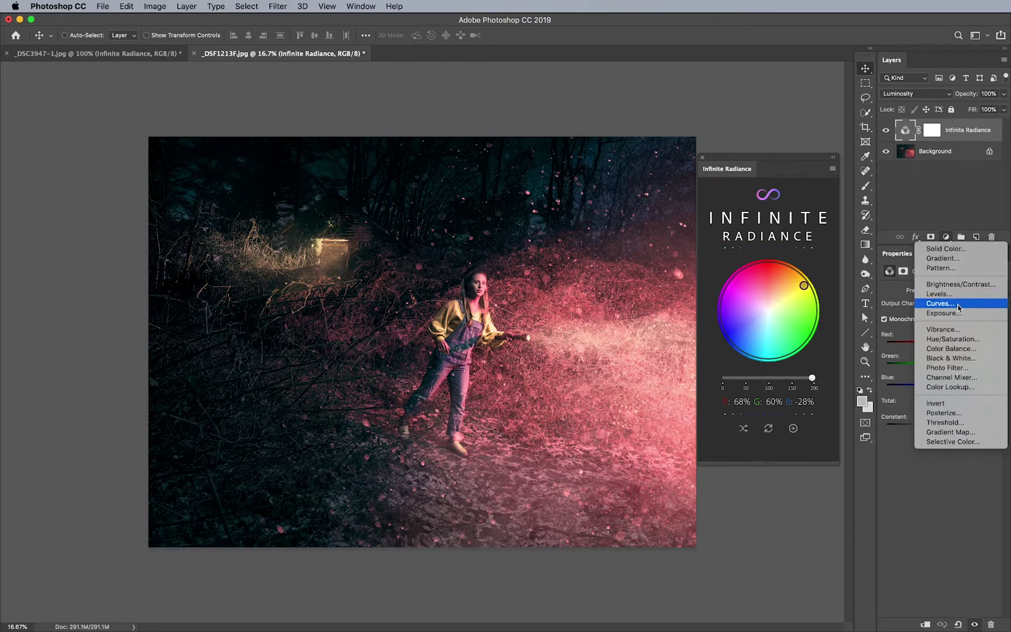
left_click(960, 359)
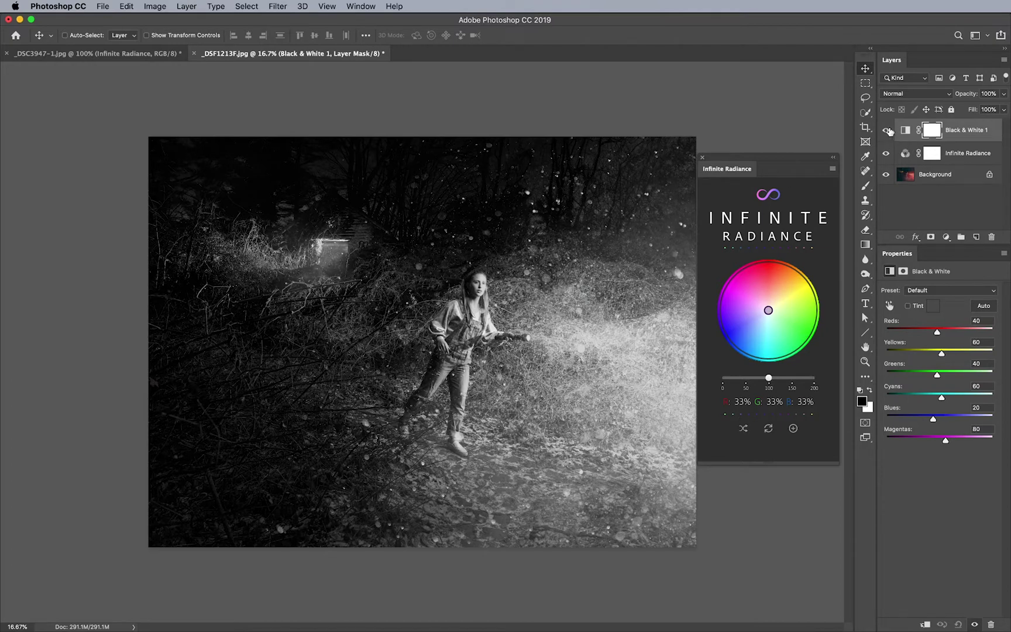
left_click(887, 130)
key("Delete")
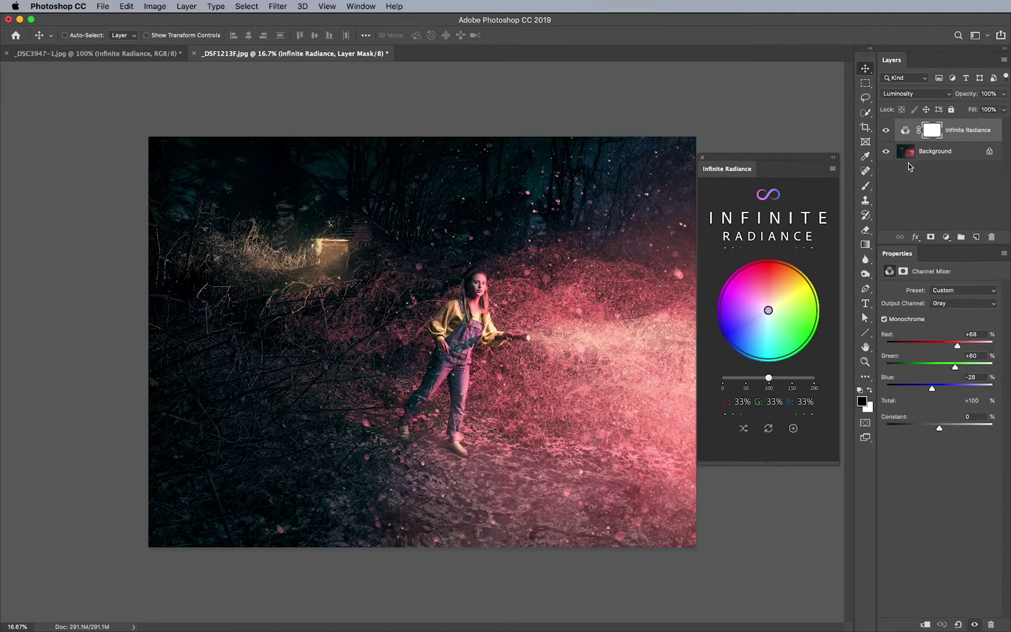
left_click(905, 131)
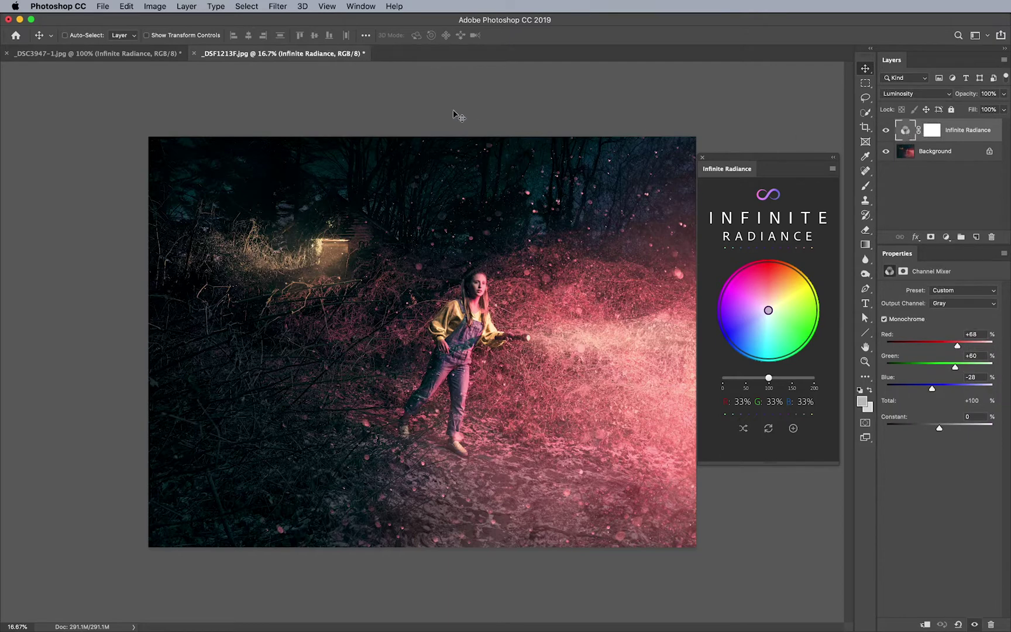
Select the bright lit path and glow areas with Color Range at Fuzziness 109
left_click(240, 6)
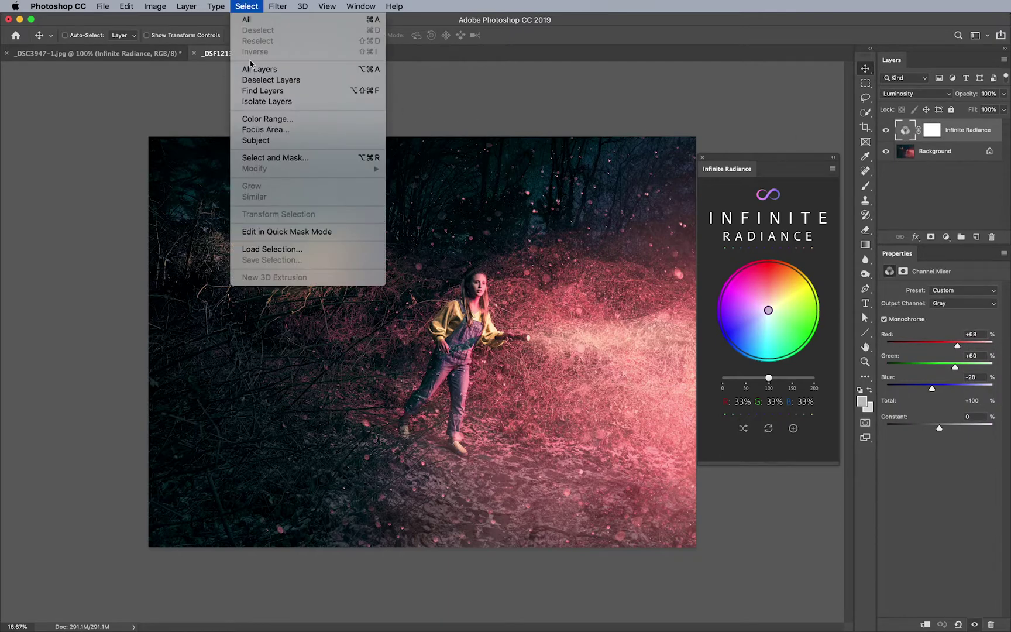
left_click(252, 119)
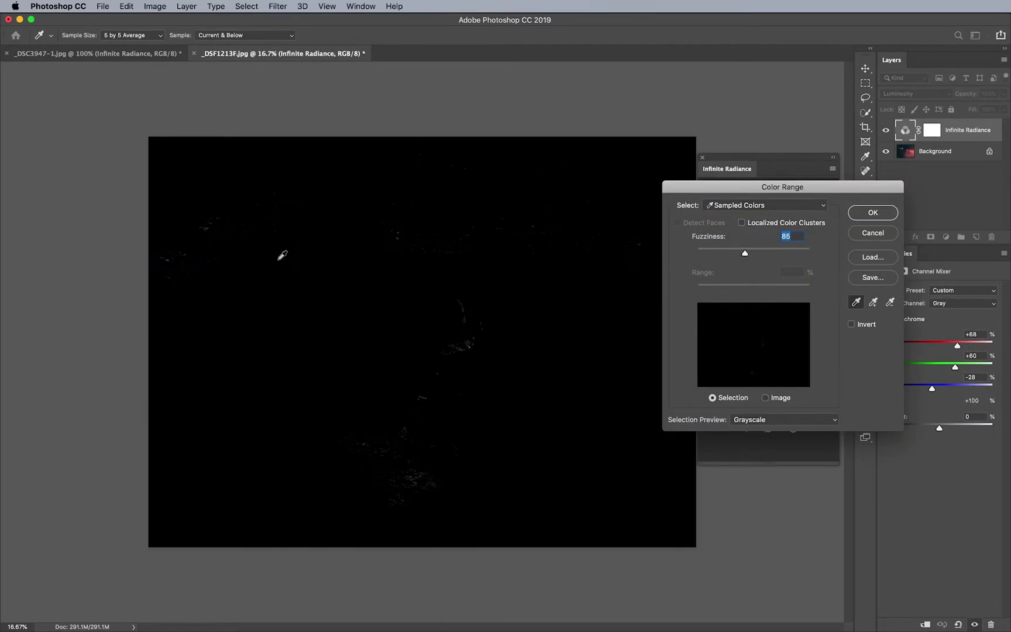
left_click(279, 258)
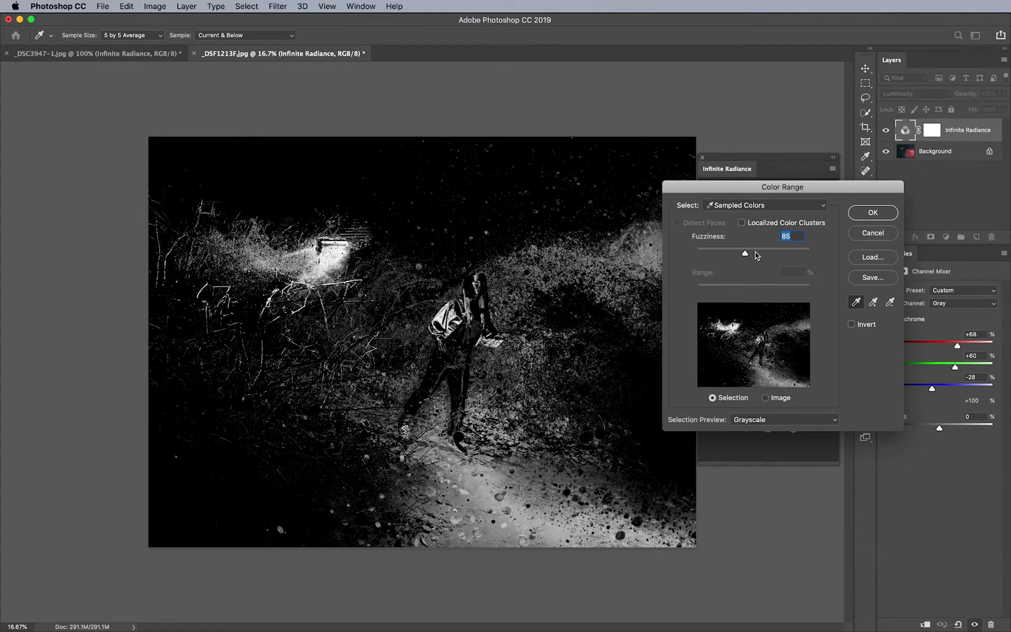
left_click_drag(754, 252, 759, 255)
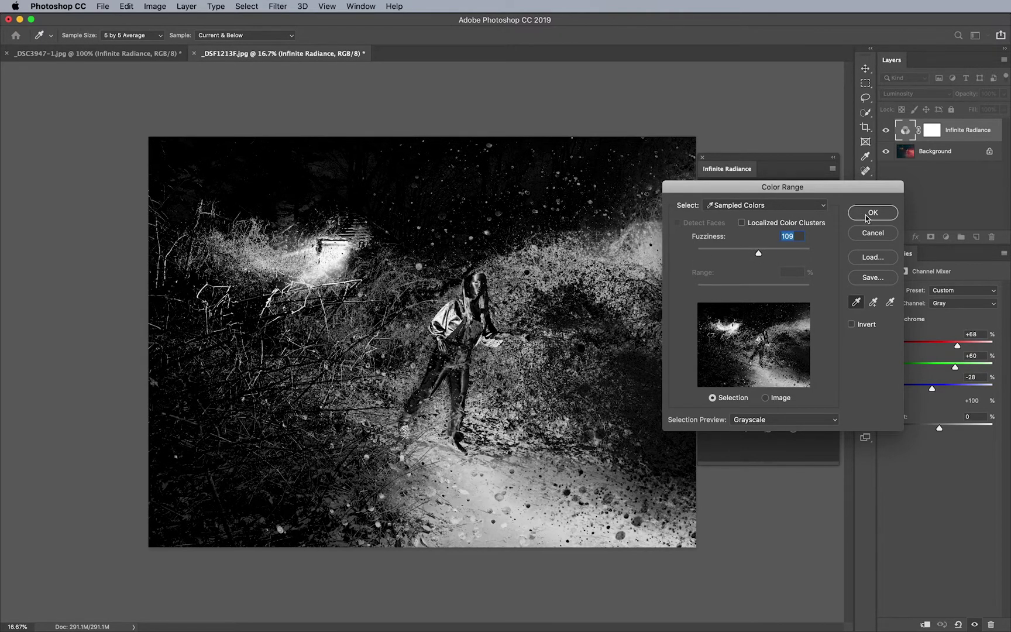
key("Return")
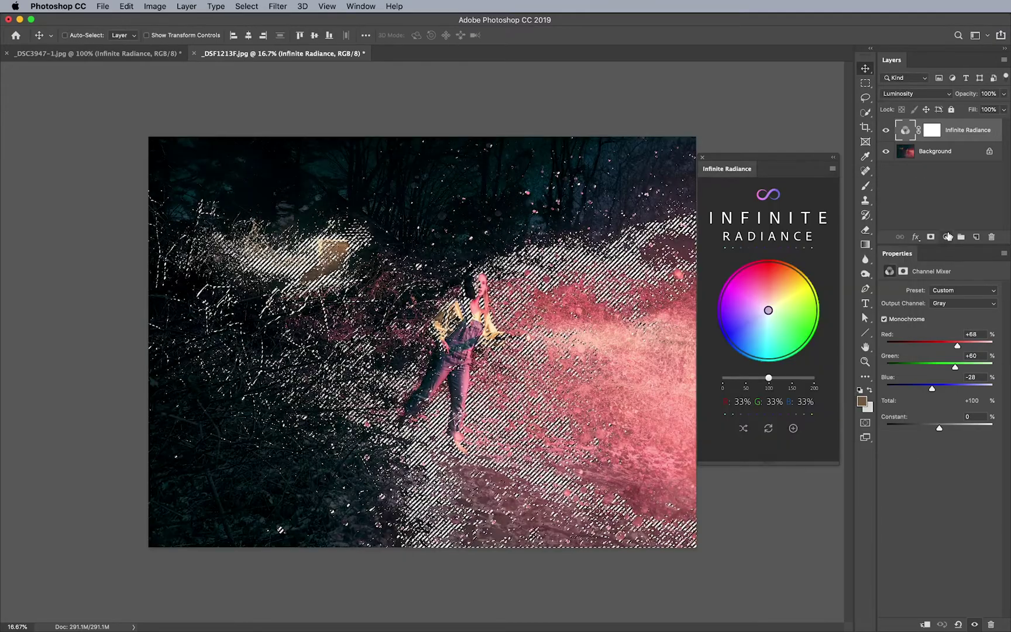
Create Group 1 masked by the glow selection and display its mask on the canvas
left_click(960, 238)
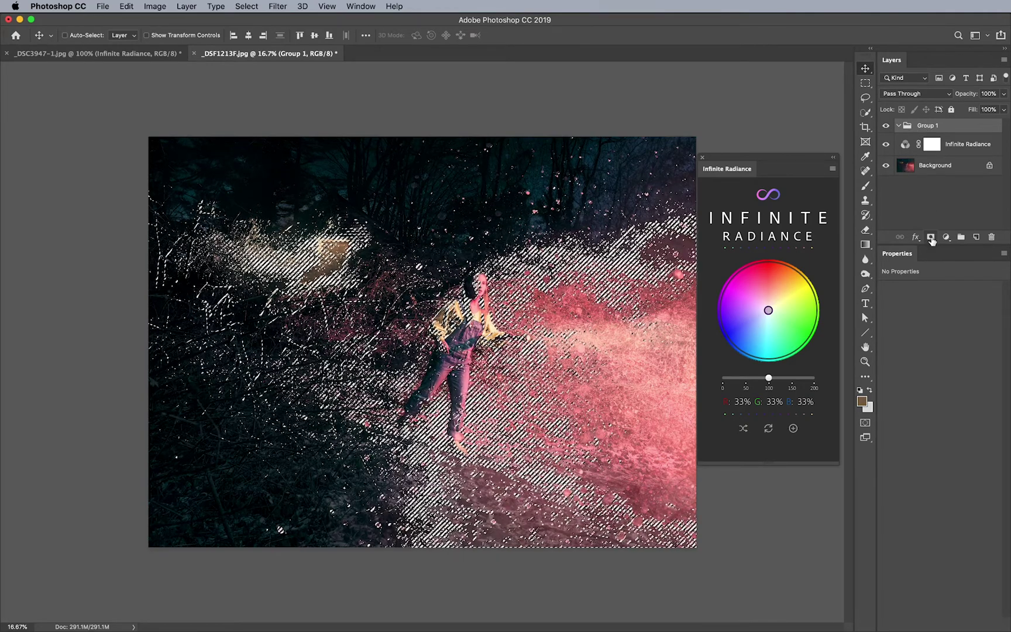
left_click(931, 237)
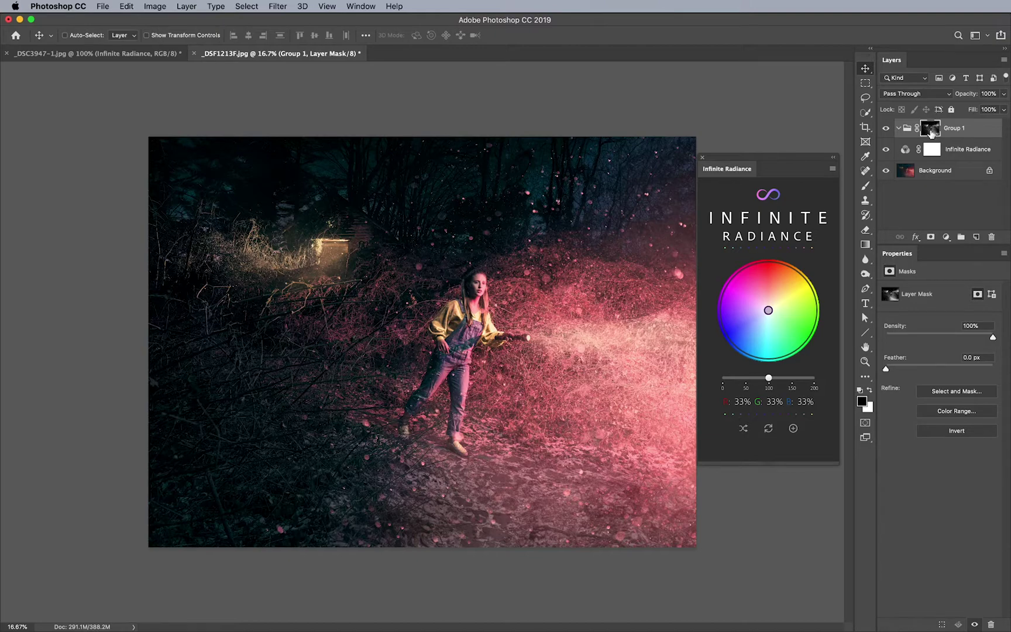
left_click(931, 131, "alt")
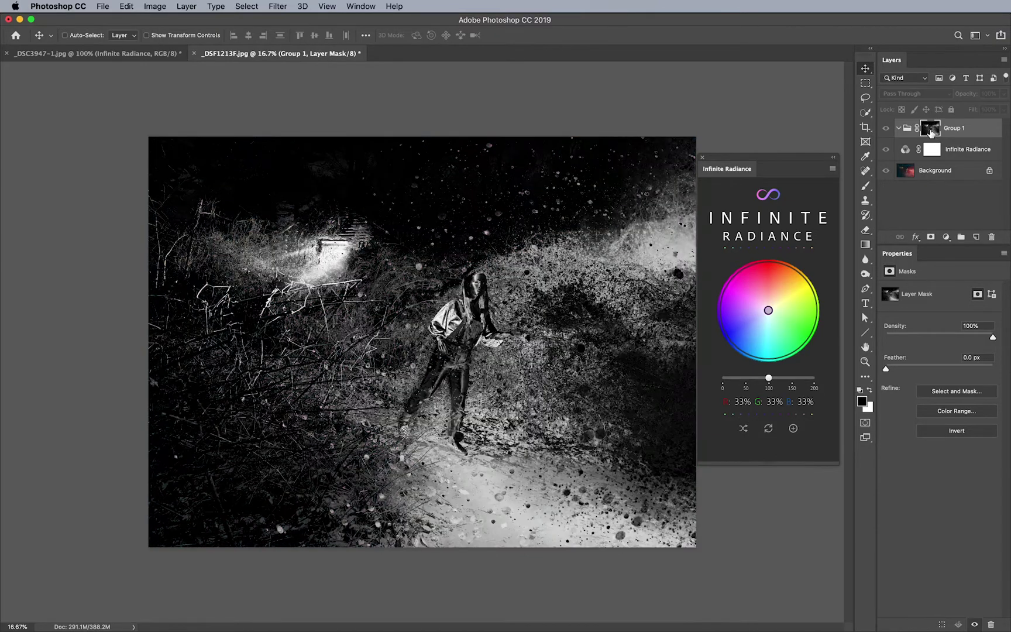
Zoom to 50% on the lit path, pan across the mask, then zoom out to 16.7%
key("z")
left_click(294, 248)
left_click(289, 244)
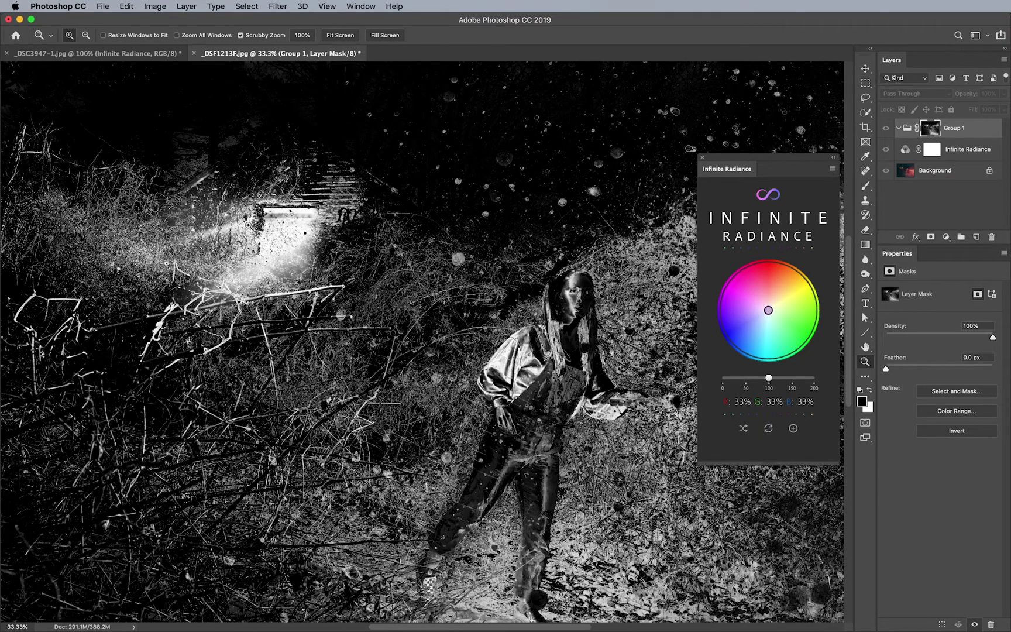
left_click(241, 232)
key("v")
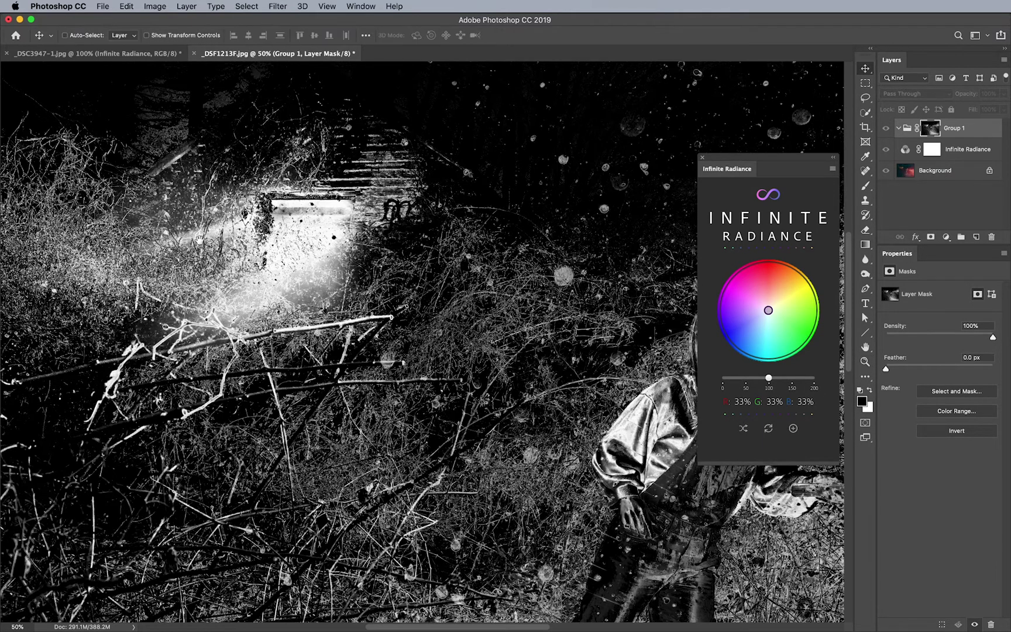
left_click_drag(196, 246, 336, 296)
key("z")
left_click_drag(275, 239, 205, 240)
left_click_drag(354, 289, 369, 275)
Return from mask view to the colour image and hide the Infinite Radiance layer
key("v")
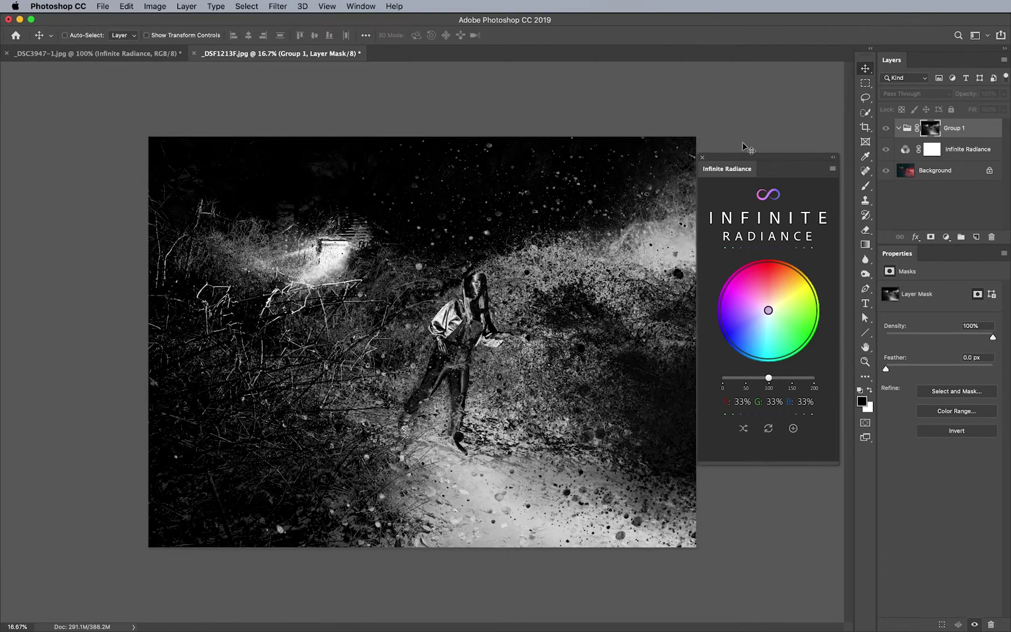
left_click(904, 132)
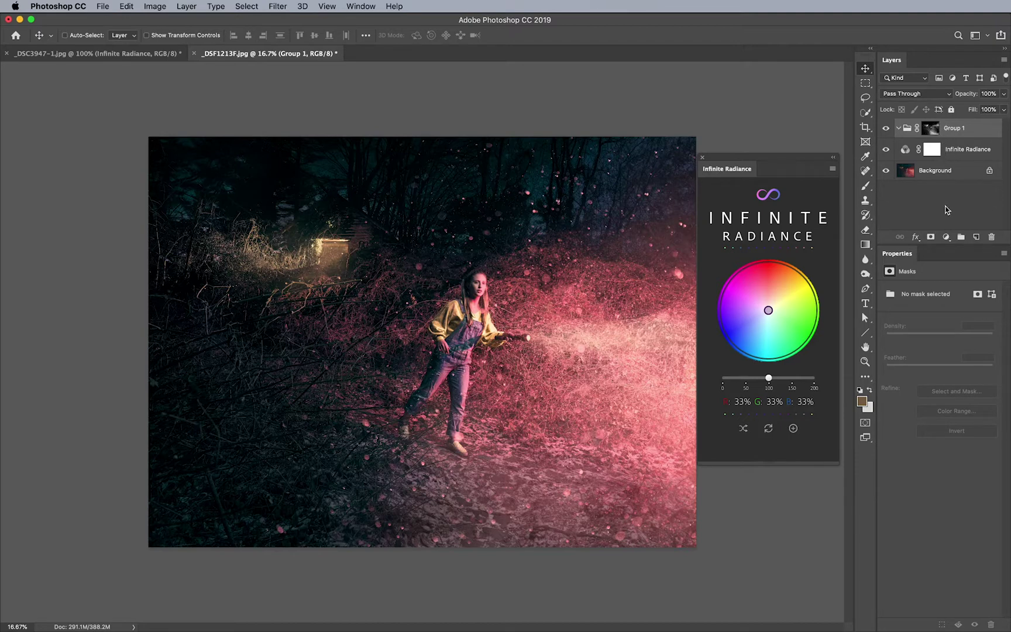
left_click(886, 150)
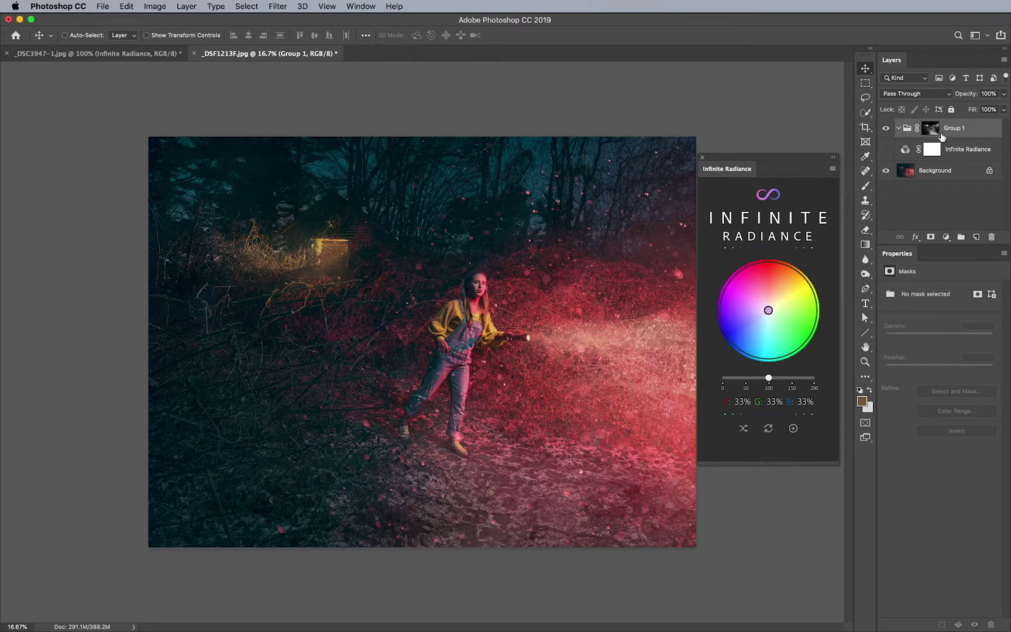
Add a Curves adjustment inside Group 1 with an upward brightening curve
left_click(946, 237)
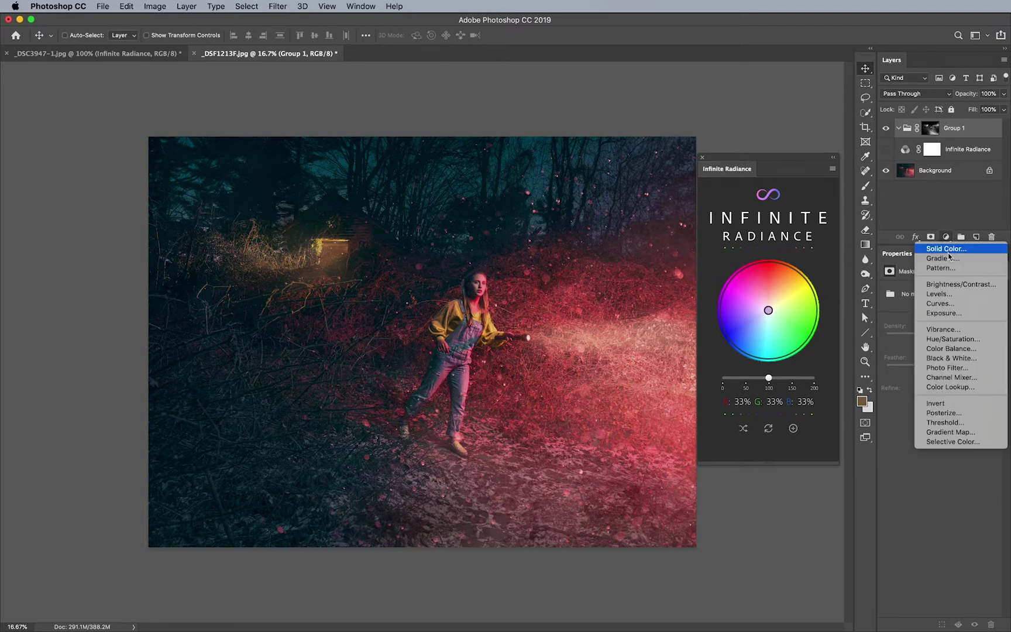
left_click(947, 304)
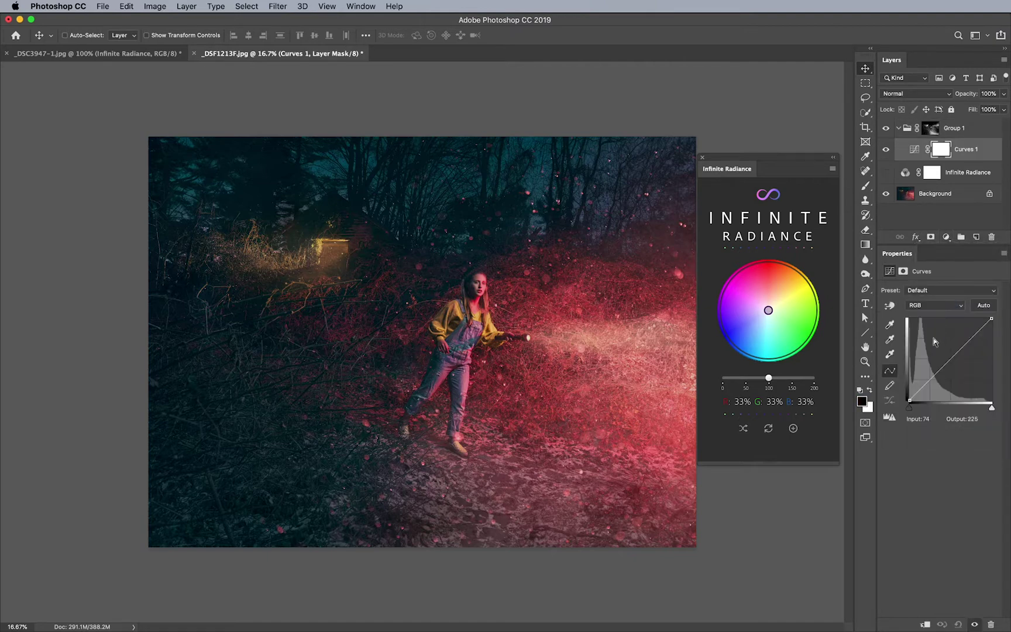
left_click_drag(952, 358, 954, 331)
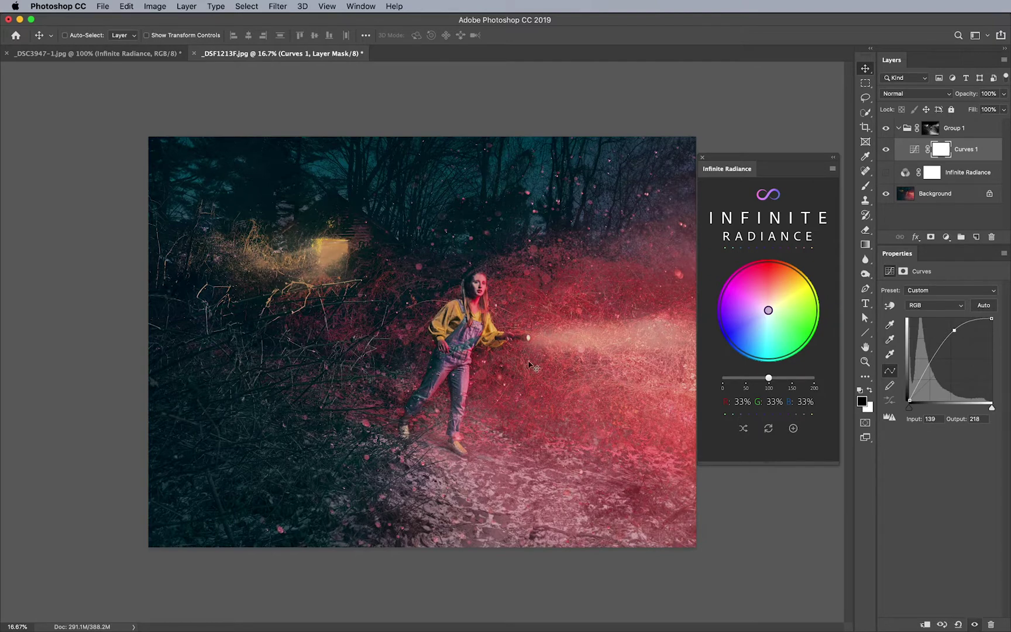
Paint black on Group 1's mask with a large soft brush outside the cabin glow
left_click(931, 129)
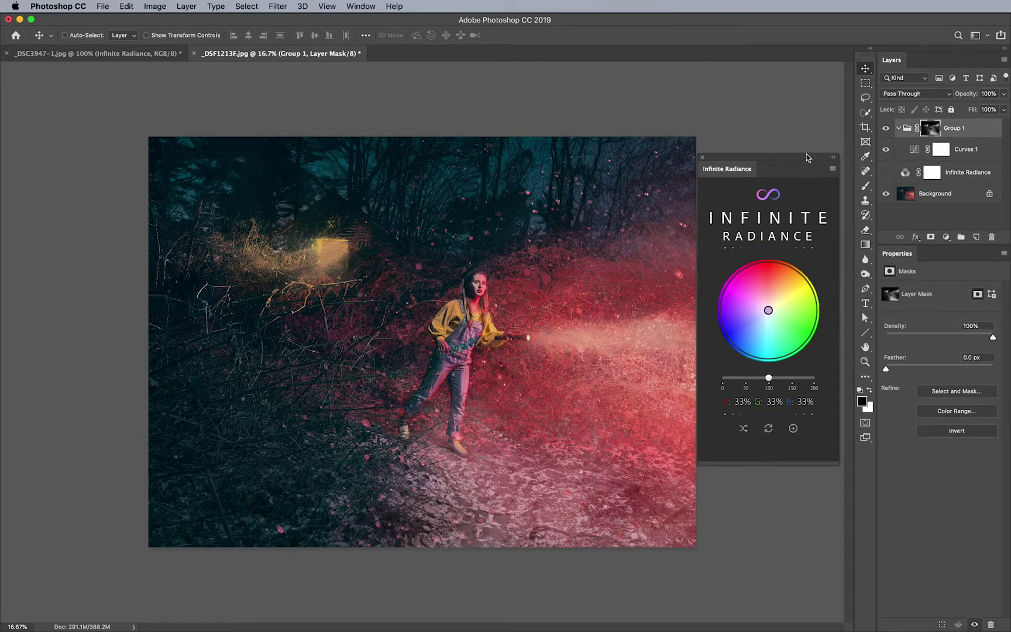
key("b")
key("bracketright")
key("bracketright")
key("bracketright")
key("bracketright")
key("bracketright")
key("bracketright")
key("bracketright")
key("bracketright")
key("bracketright")
key("bracketright")
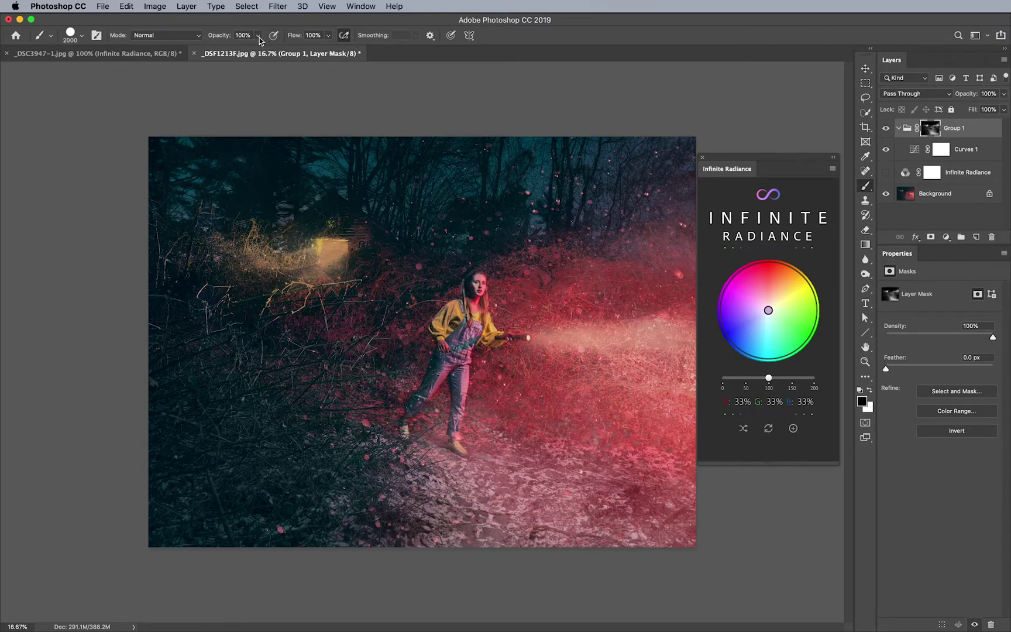
left_click(81, 37)
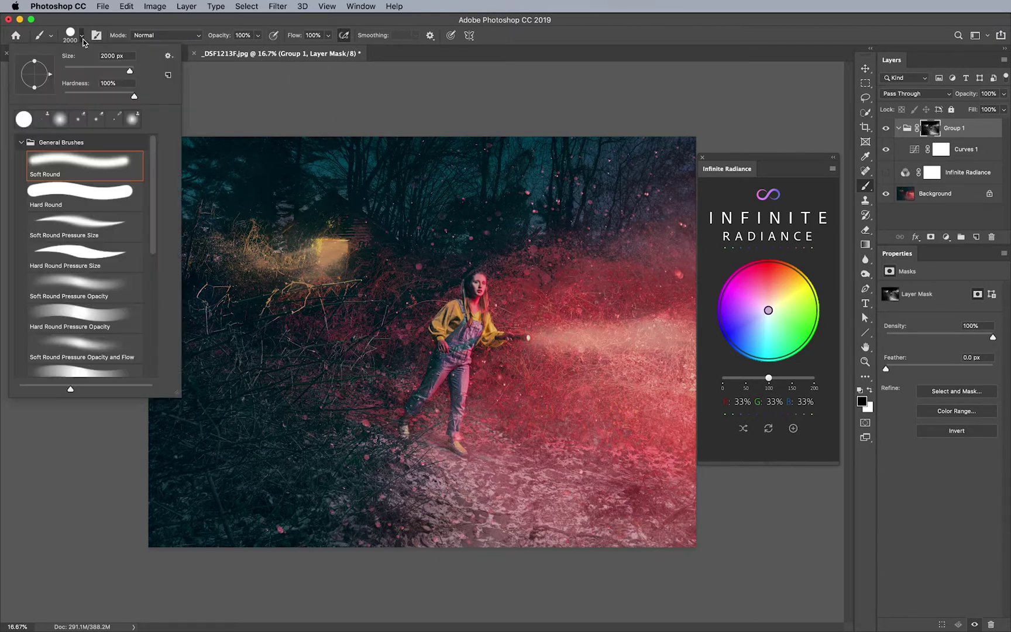
left_click(74, 95)
left_click(571, 322)
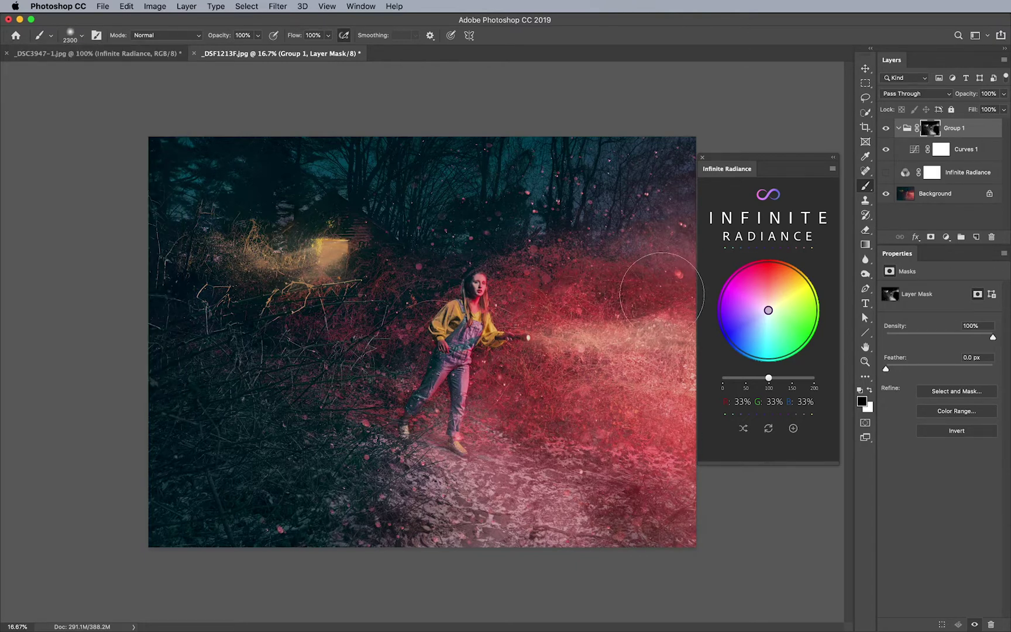
key("bracketright")
key("bracketright")
key("bracketright")
key("bracketright")
key("bracketright")
key("bracketright")
key("bracketright")
key("bracketright")
key("bracketright")
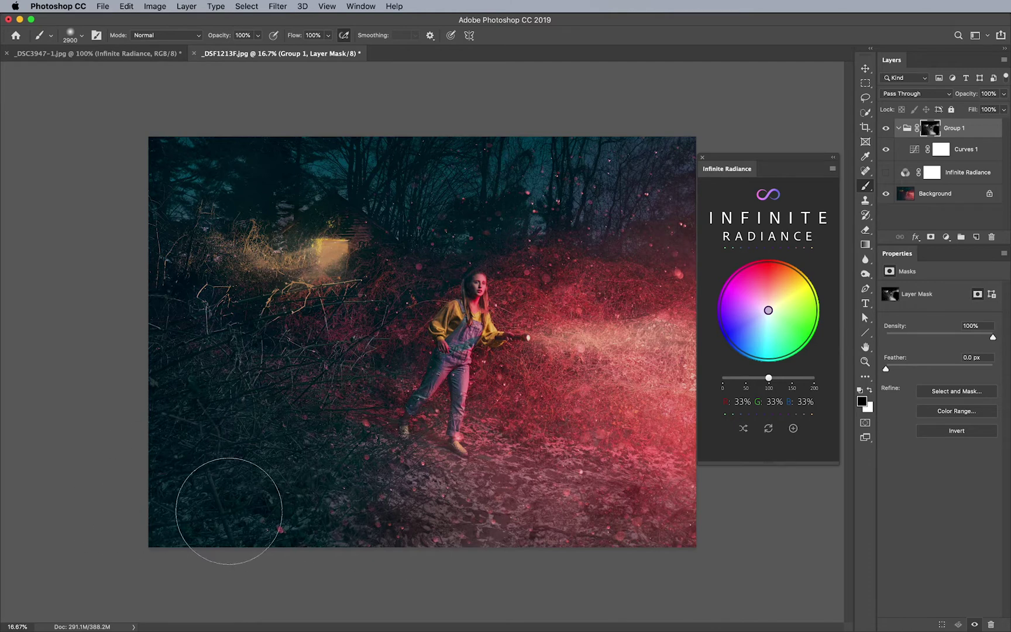
mouse_move(522, 182)
left_mouse_down()
mouse_move(711, 181)
mouse_move(647, 571)
mouse_move(508, 260)
mouse_move(557, 163)
left_mouse_up()
key("bracketleft")
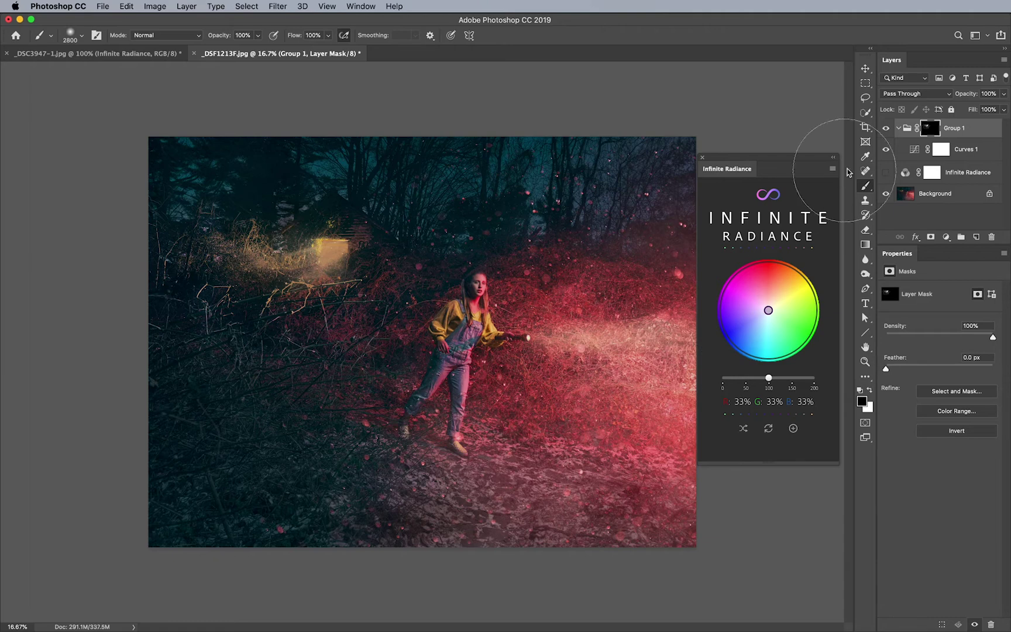
Toggle Group 1's visibility to compare the glow, then return to its mask with a 2000 brush
left_click(885, 129)
left_click(886, 130)
left_click(886, 130)
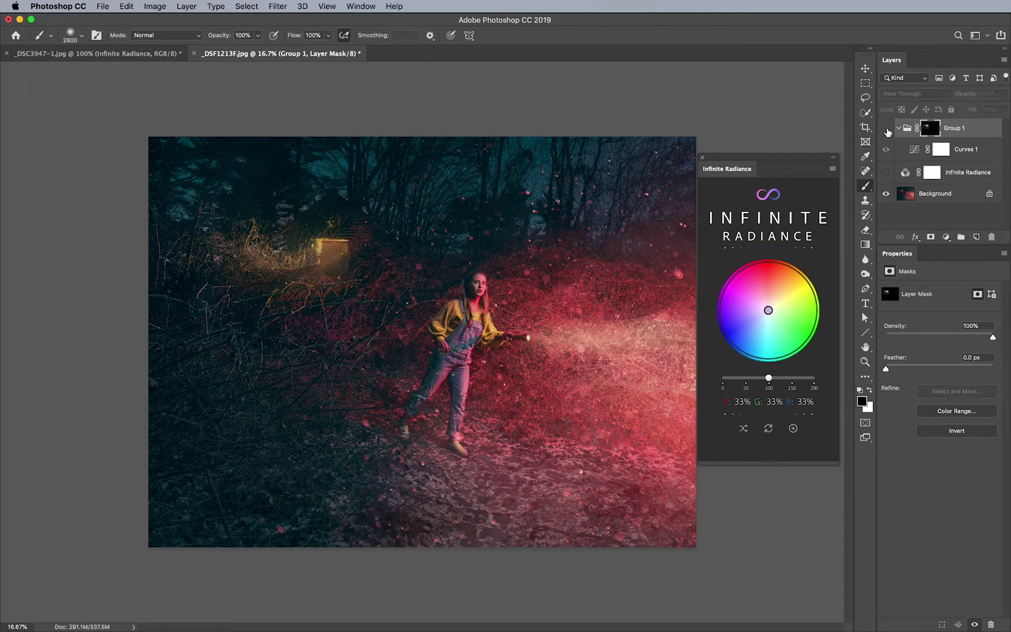
left_click(886, 129)
key("bracketleft")
key("bracketleft")
key("bracketleft")
key("bracketleft")
key("bracketleft")
key("bracketleft")
key("bracketleft")
key("bracketleft")
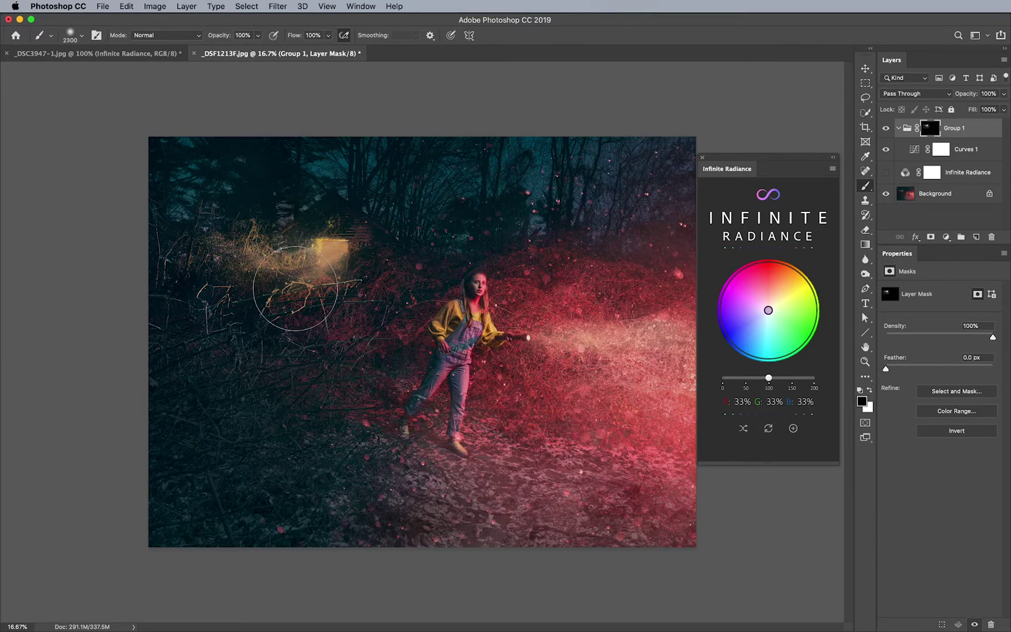
left_click(965, 149)
left_click(960, 134)
Add a Hue/Saturation layer in Group 1 with raised saturation, then reselect the group mask
left_click(946, 237)
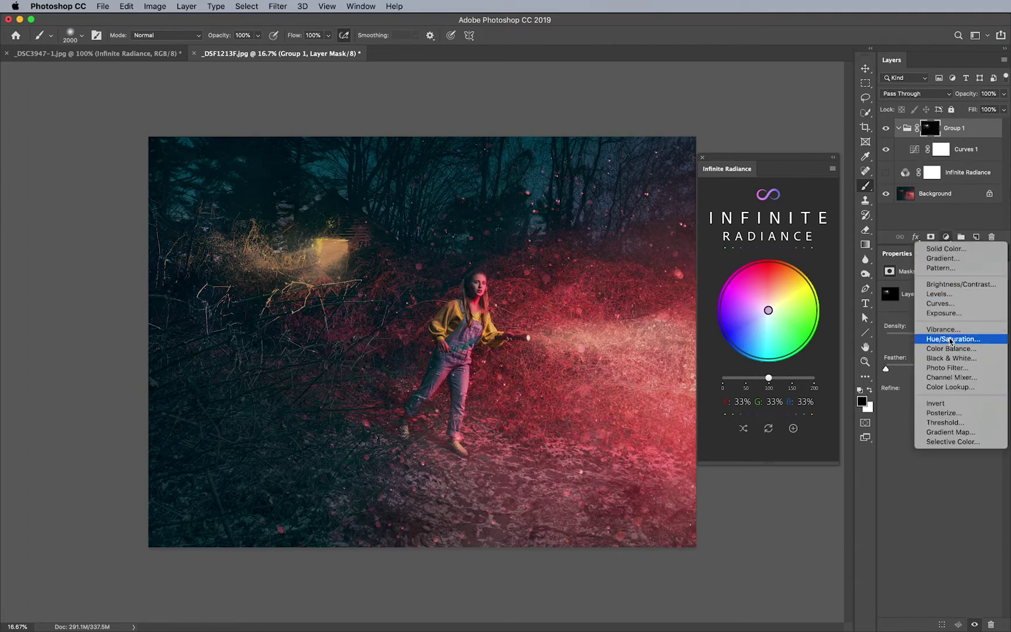
left_click(941, 339)
mouse_move(939, 351)
left_mouse_down()
mouse_move(964, 351)
mouse_move(906, 357)
mouse_move(947, 354)
left_mouse_up()
left_click(924, 132)
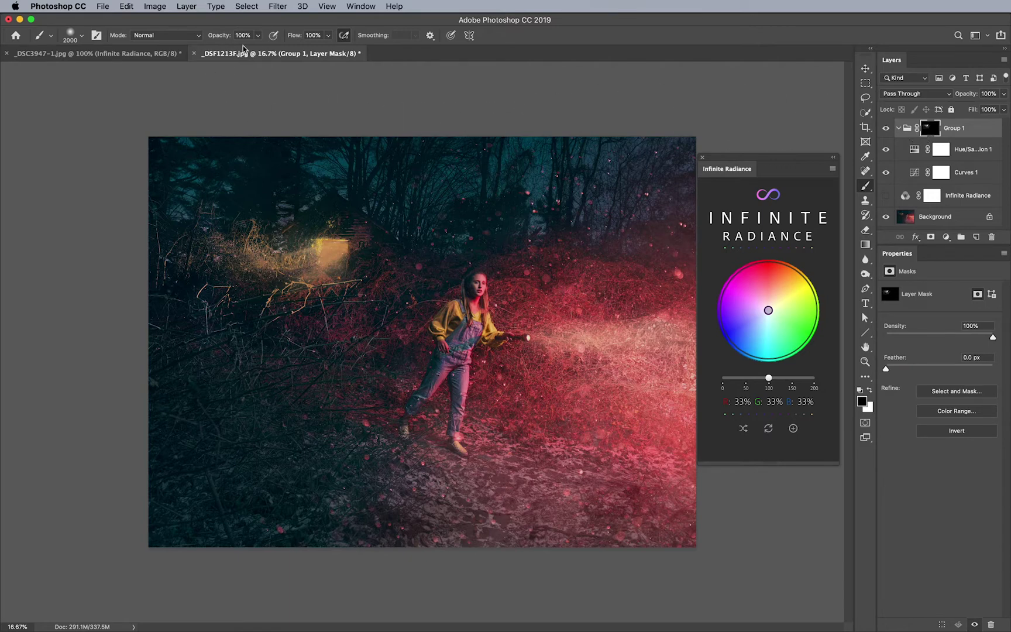
left_click(248, 6)
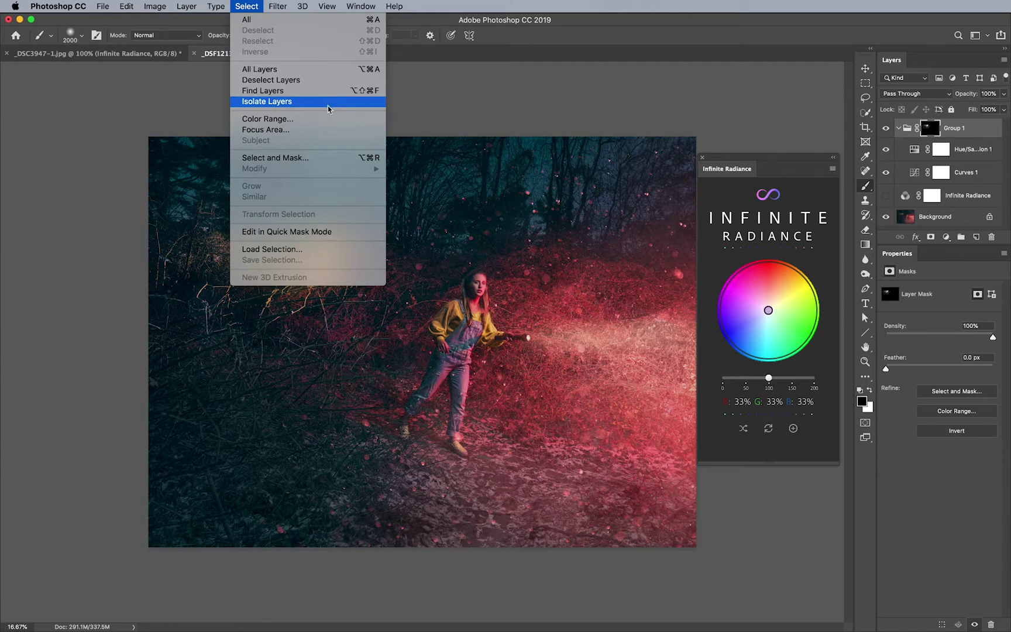
left_click(579, 102)
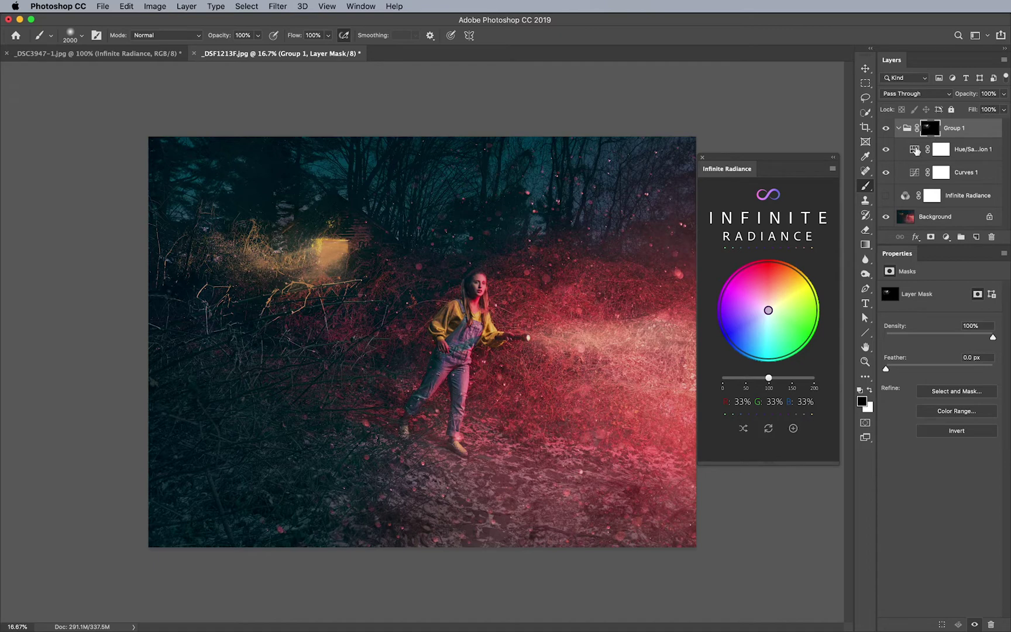
Set the Hue/Saturation 1 hue shift back to 0
left_click(915, 153)
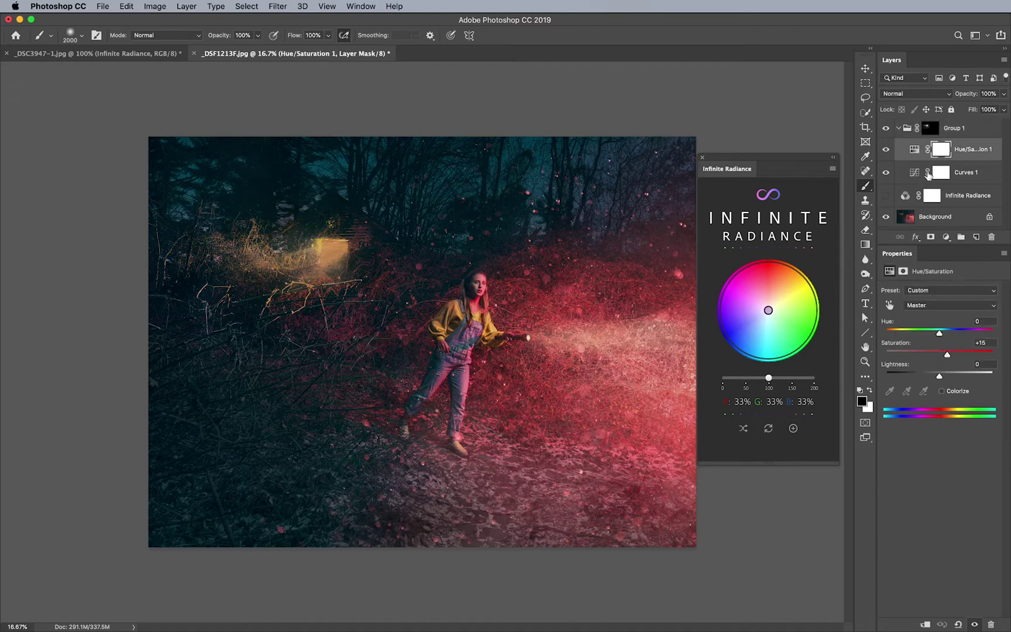
mouse_move(939, 333)
left_mouse_down()
mouse_move(929, 337)
mouse_move(961, 338)
mouse_move(949, 340)
left_mouse_up()
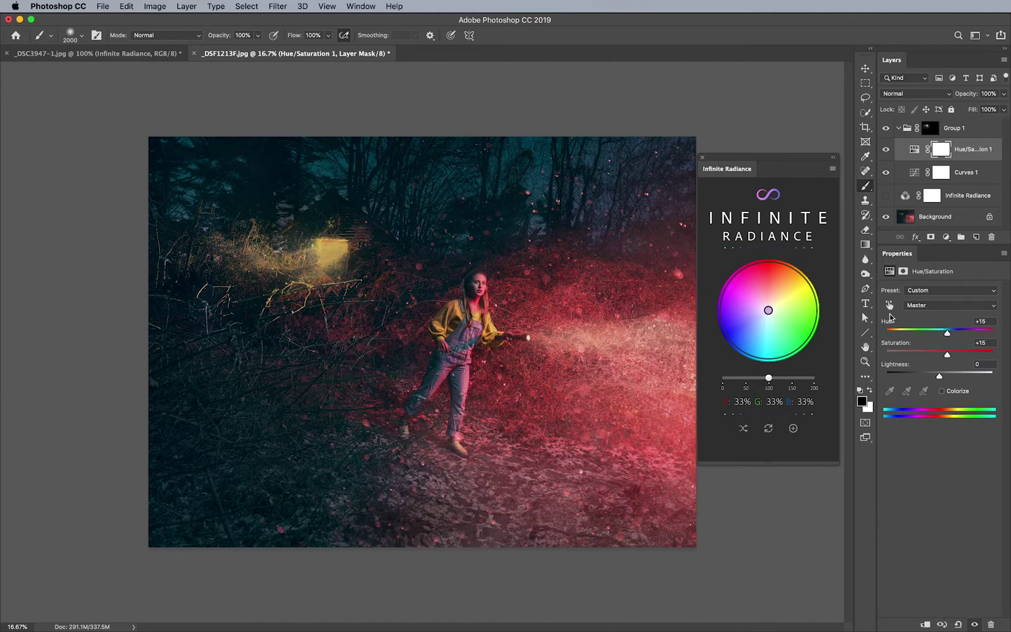
left_click(891, 323)
type("0")
key("Return")
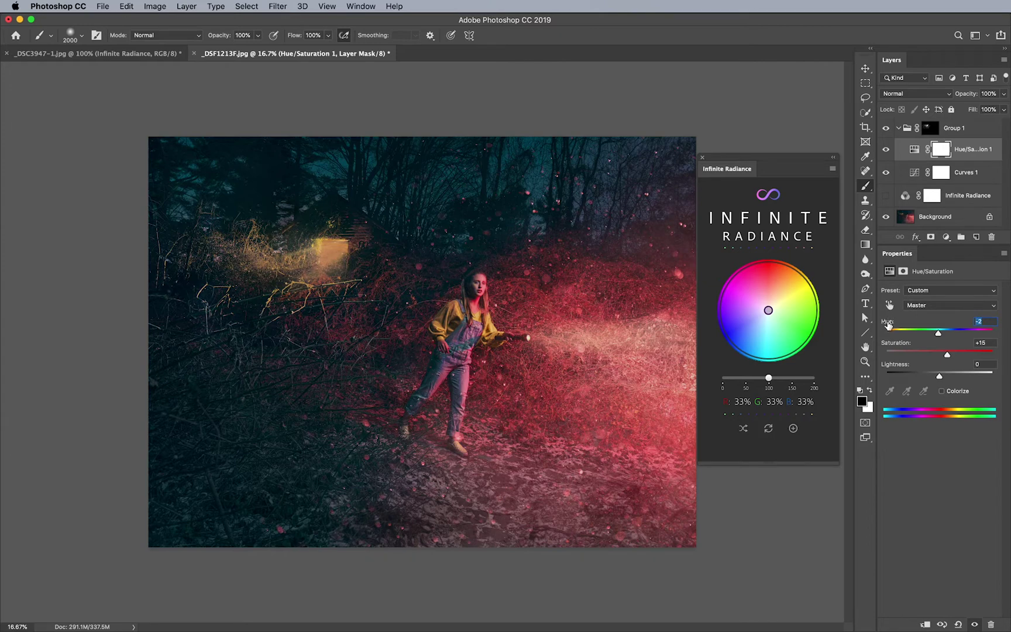
Reshape Curves 1 with the white point pulled in to about 201 and a gentler midtone lift
left_click(916, 174)
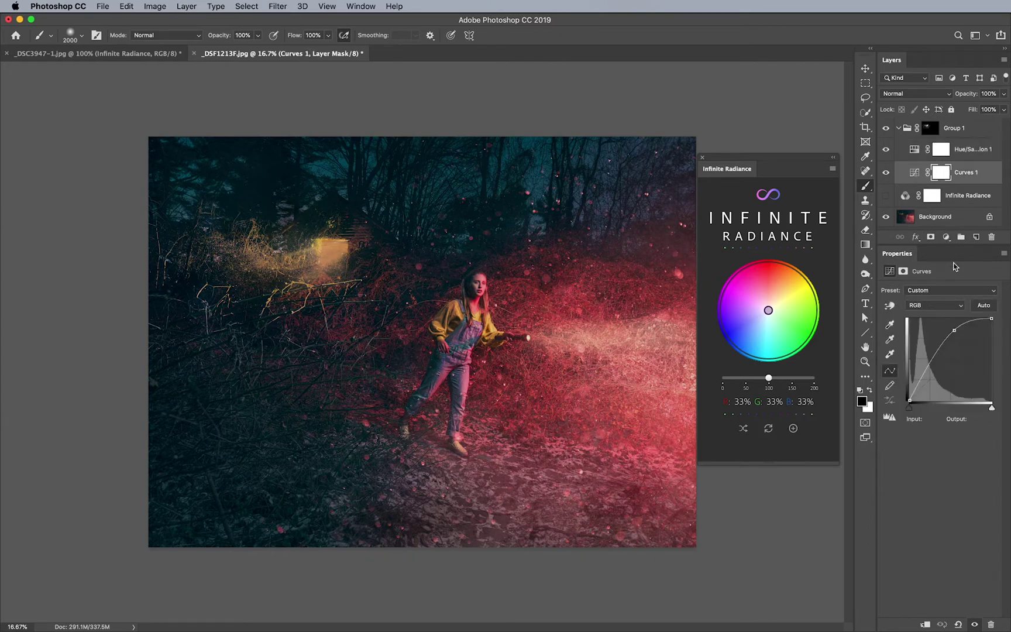
mouse_move(953, 328)
left_mouse_down()
mouse_move(950, 357)
mouse_move(948, 348)
left_mouse_up()
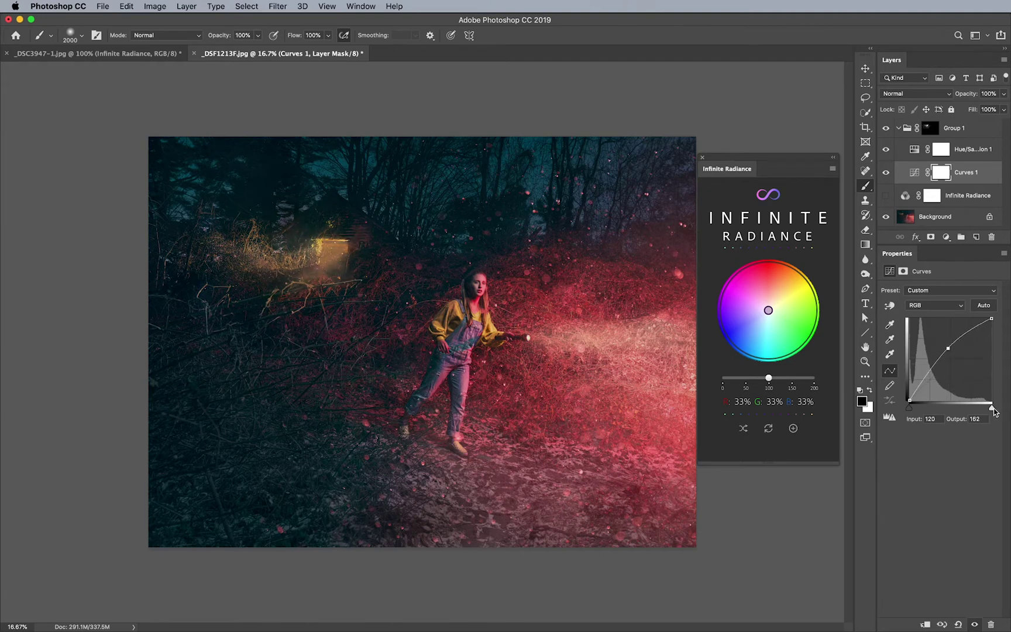
left_click_drag(991, 407, 971, 406)
left_click_drag(947, 348, 943, 349)
Collapse and hide Group 1, and make the Infinite Radiance recolour visible
left_click(928, 130)
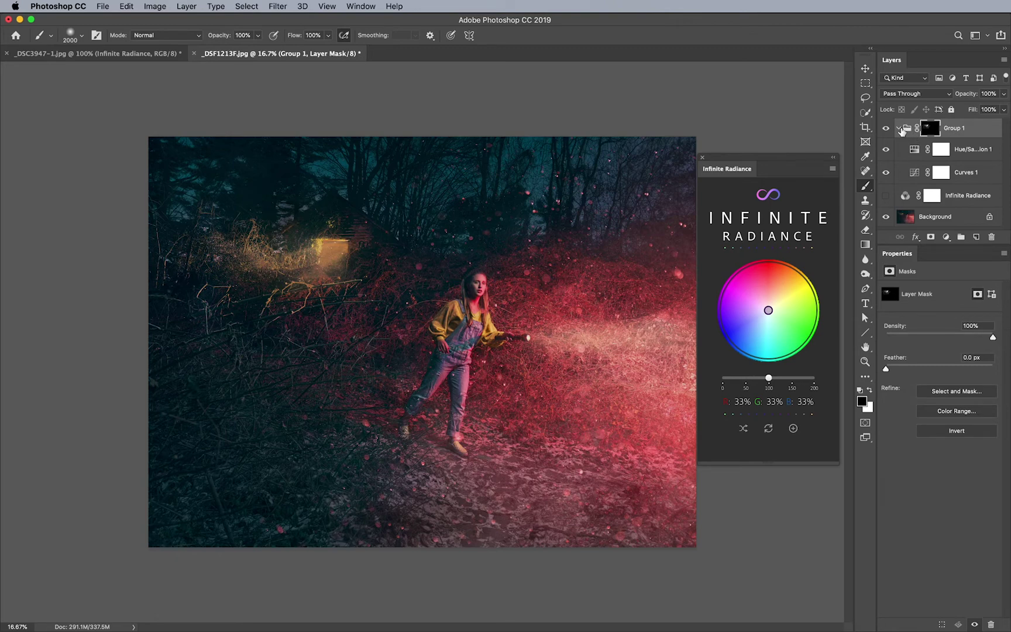
left_click(899, 128)
left_click(886, 128)
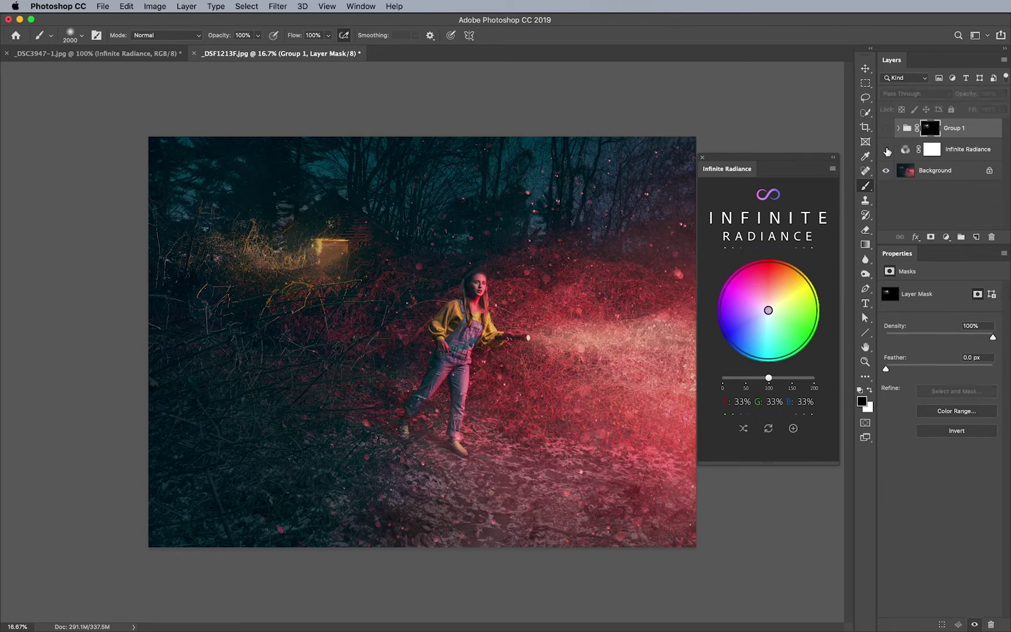
left_click(886, 151)
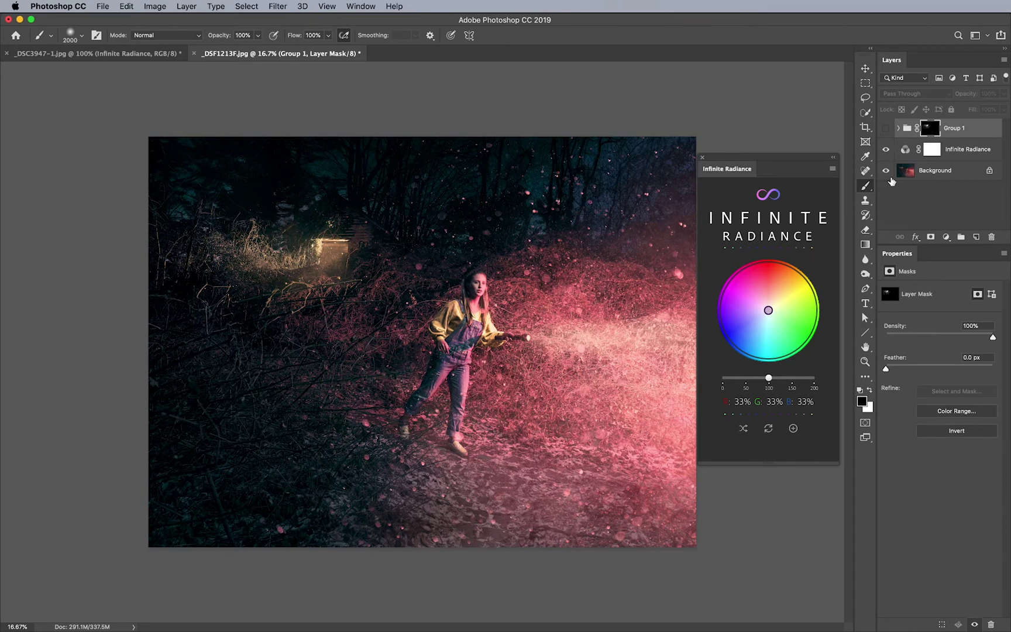
left_click(905, 150)
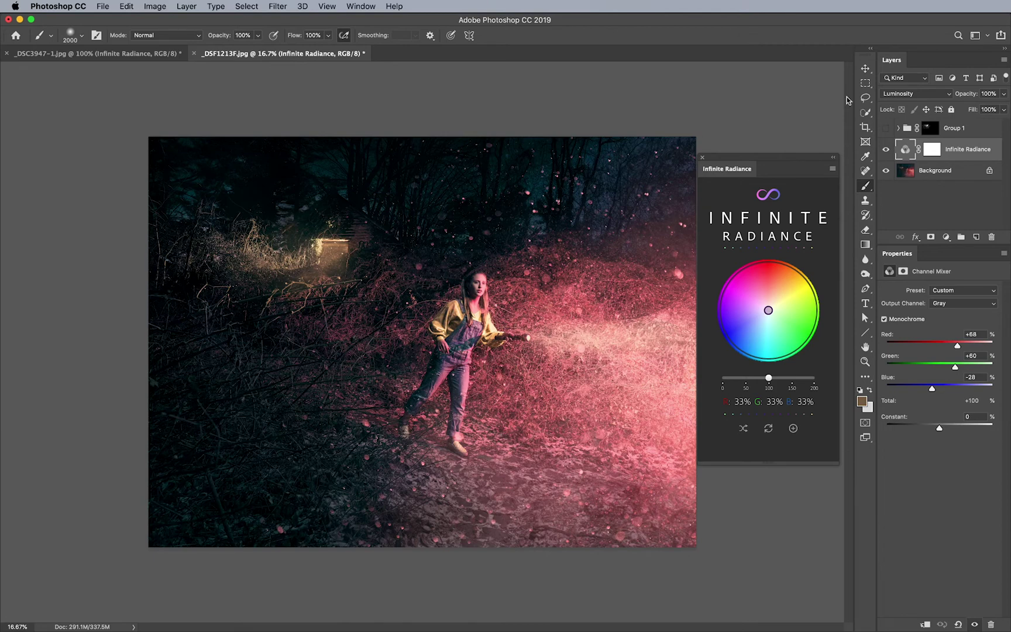
Show Group 1 again and expand it to reveal its adjustments
left_click(908, 130)
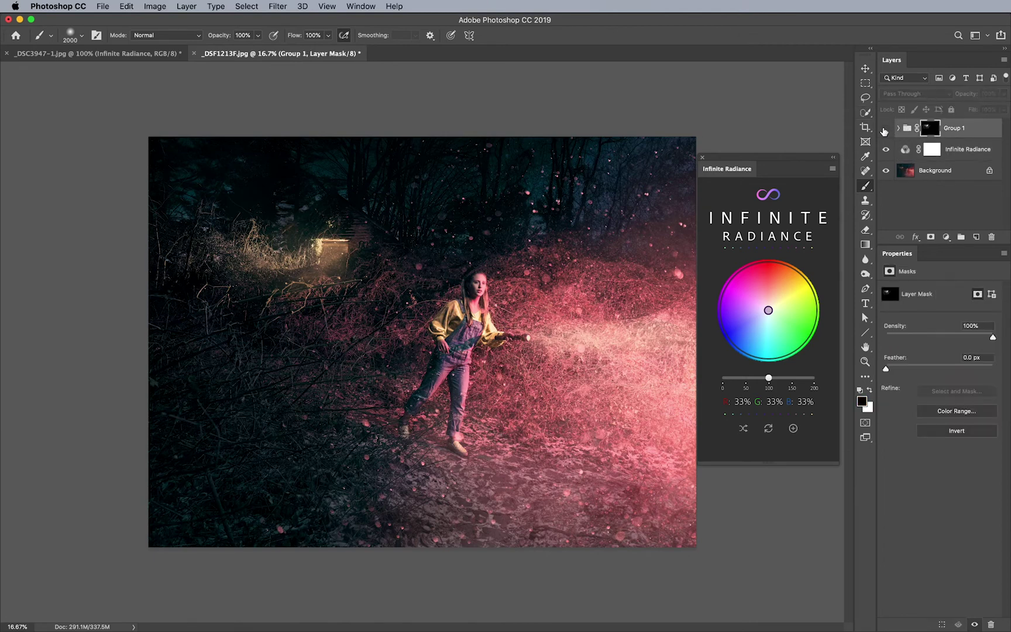
left_click(884, 131)
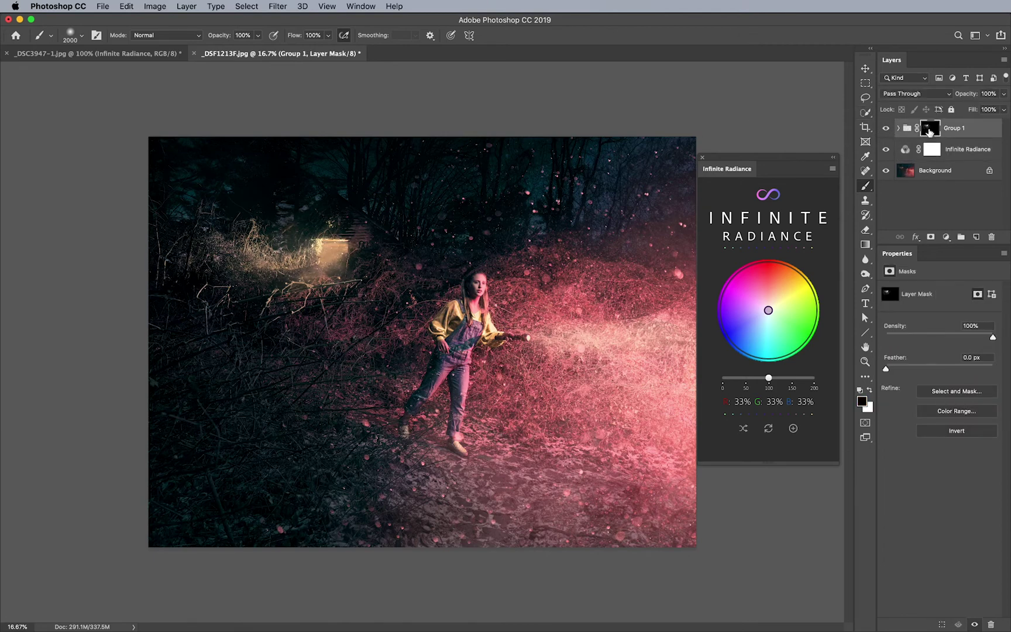
left_click(898, 128)
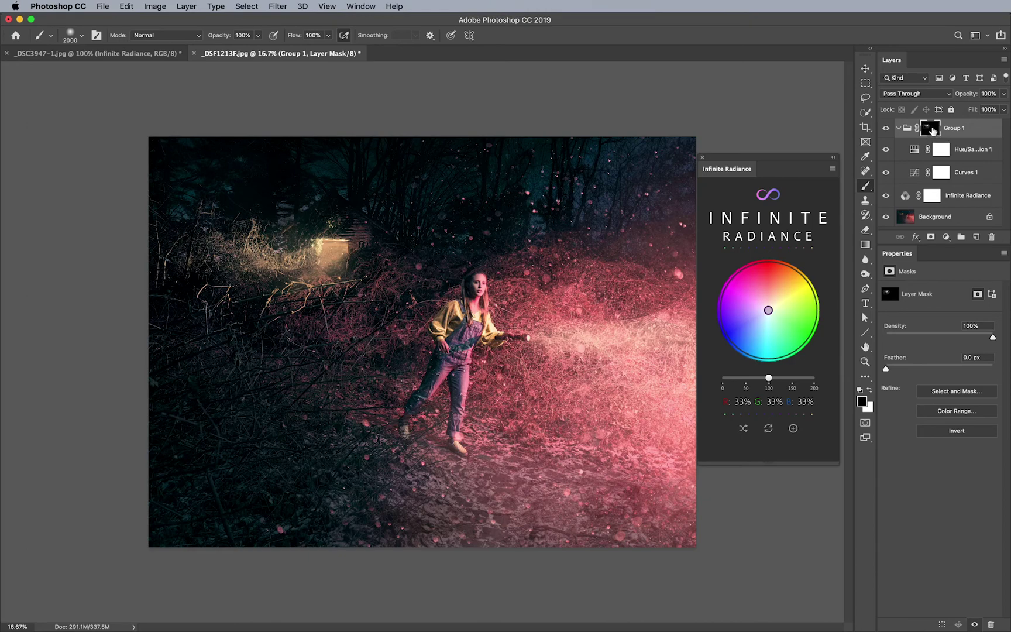
left_click(931, 130, "alt")
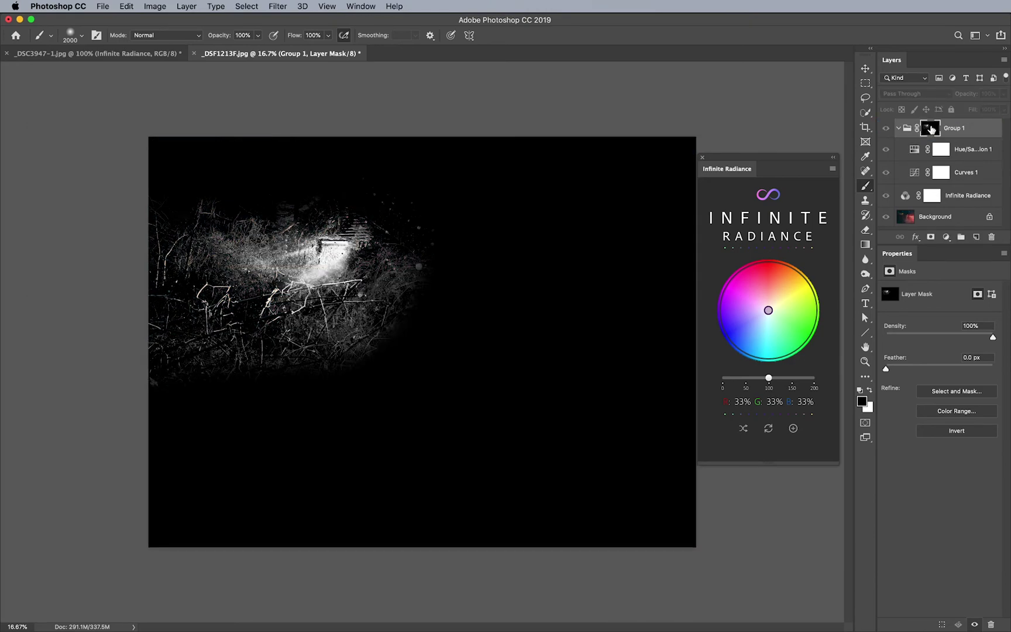
left_click(932, 129, "alt")
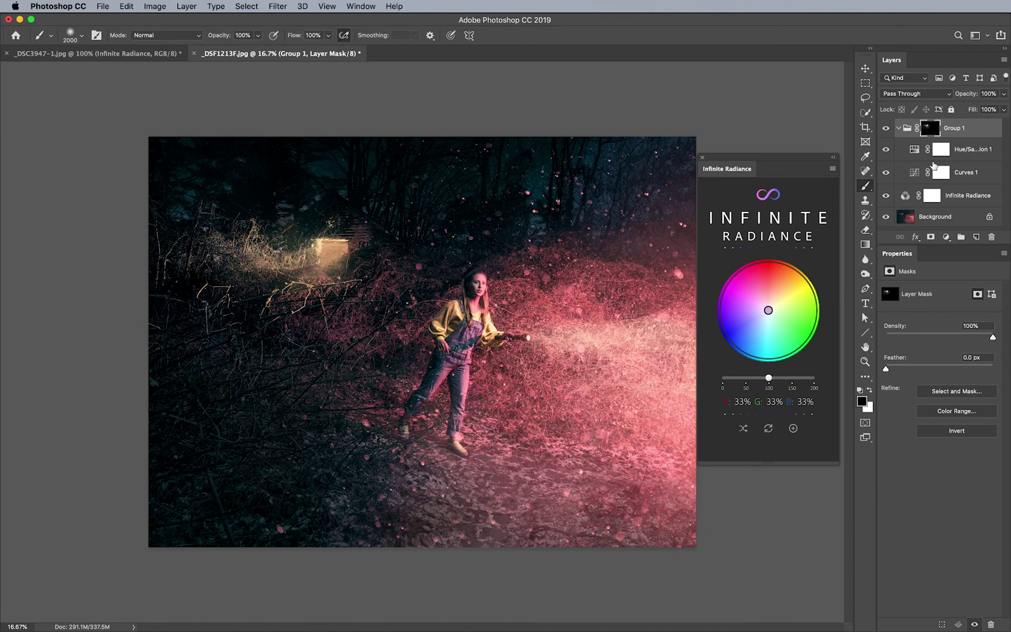
left_click(886, 127)
left_click(886, 128)
left_click(887, 127)
left_click(887, 127)
left_click(886, 127)
left_click(887, 128)
key("z")
left_click(248, 299)
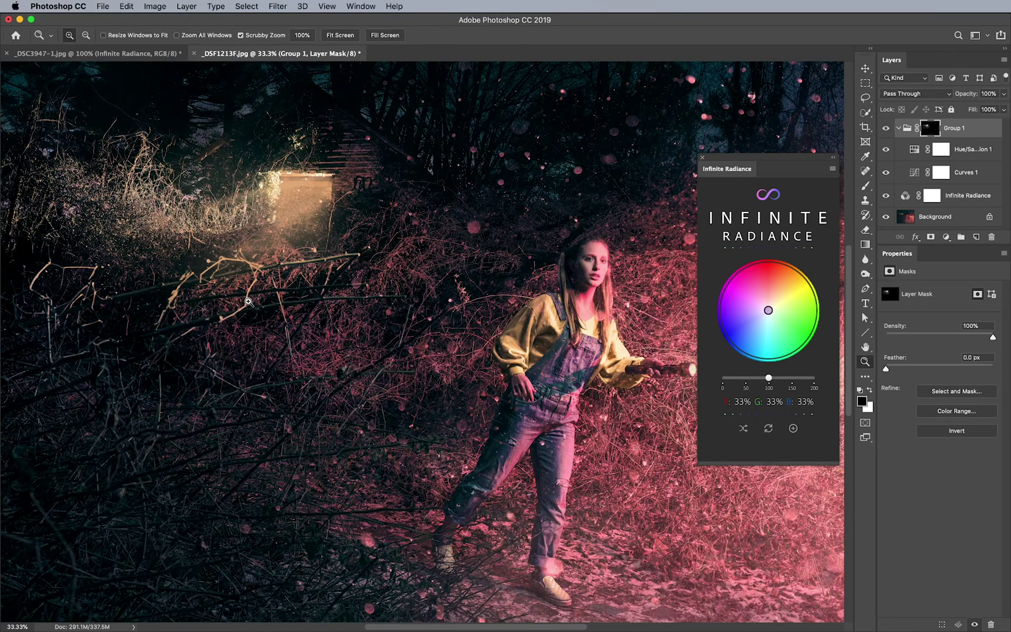
key("b")
scroll(248, 301, "left", 10)
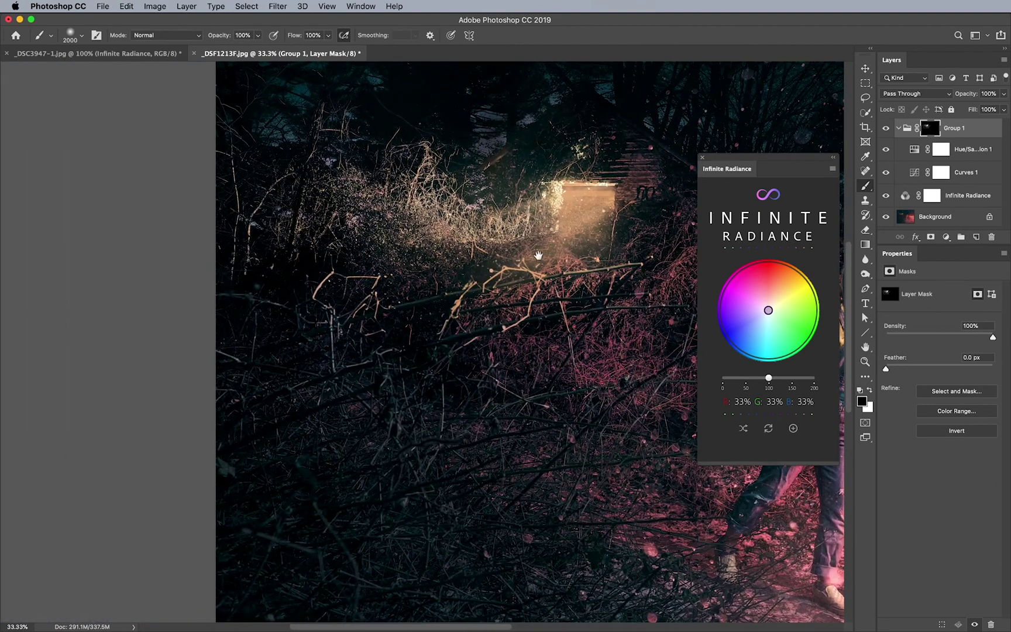
left_click(886, 128)
key("super+minus")
key("super+minus")
key("super+minus")
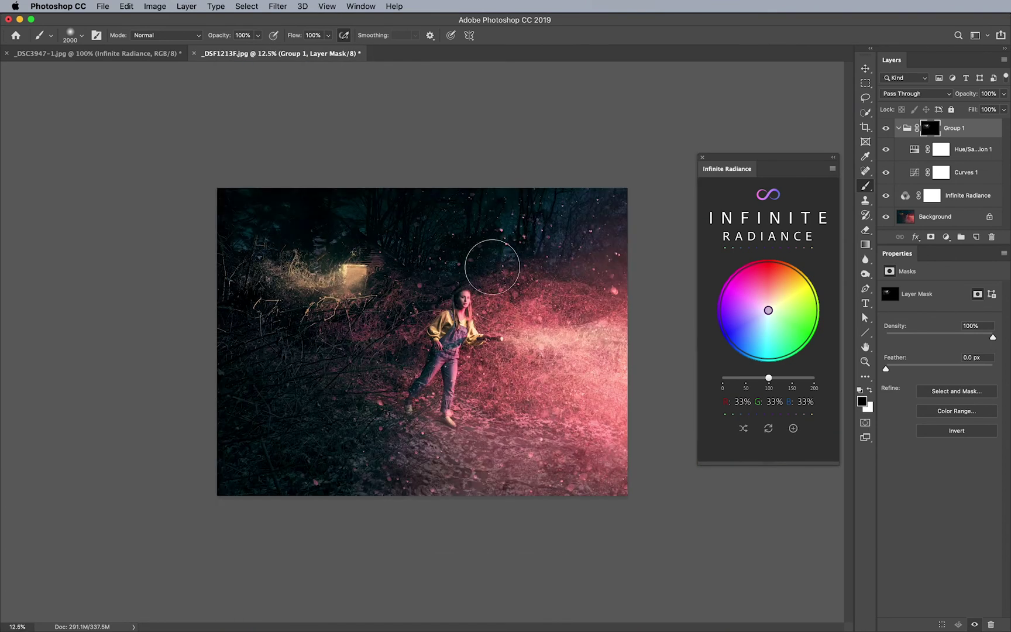